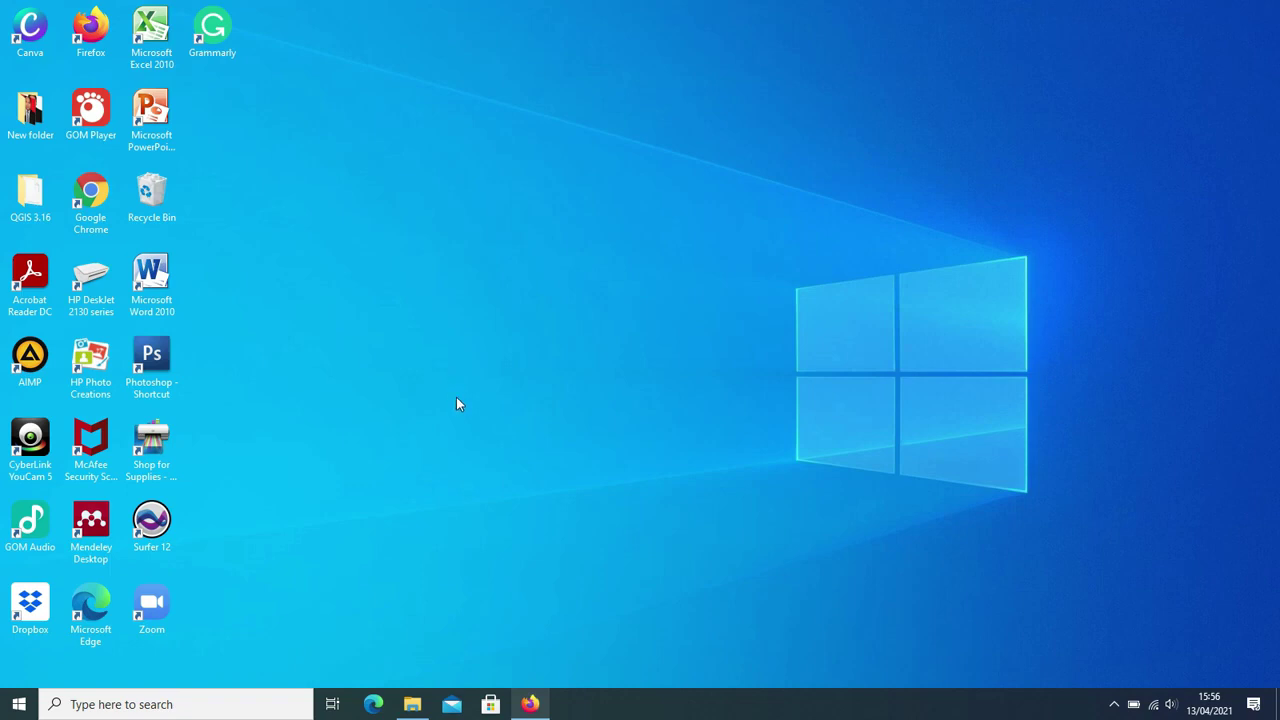
- Bring up Firefox and open two new blank tabs beside the Yahoo Mail tab
click(531, 704)
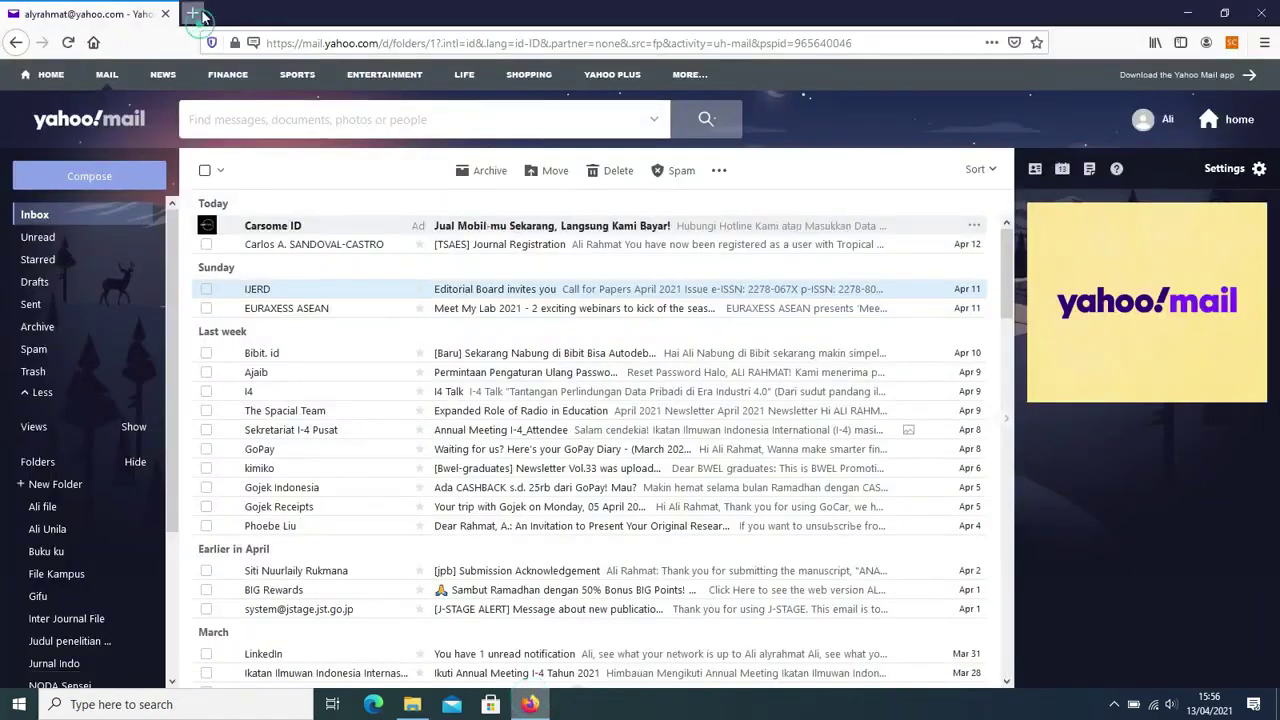
click(193, 13)
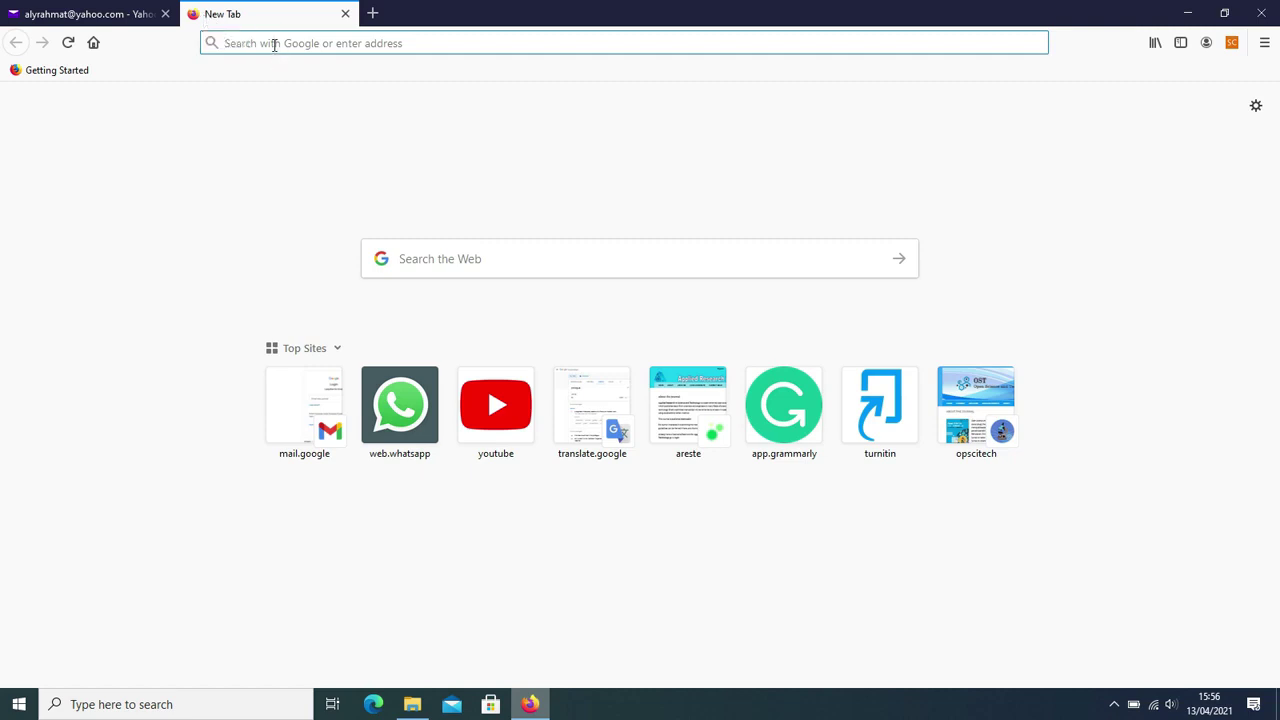
text(opscitech.com/)
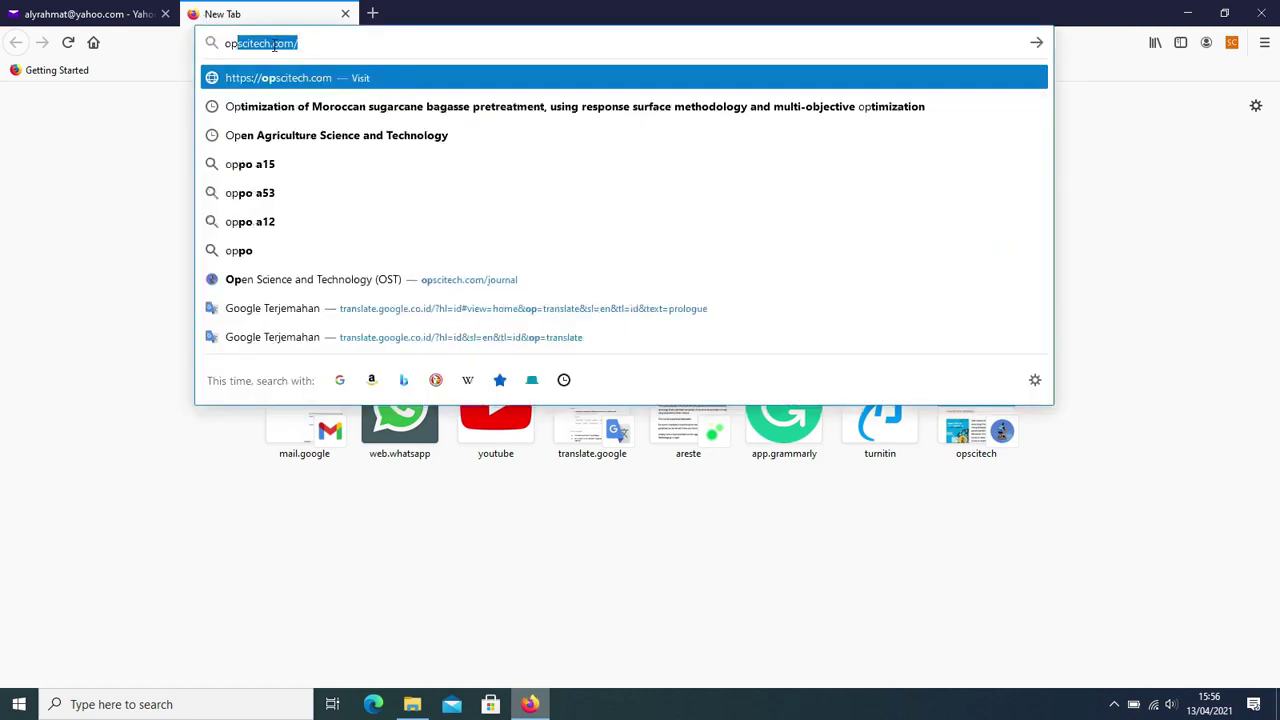
click(329, 41)
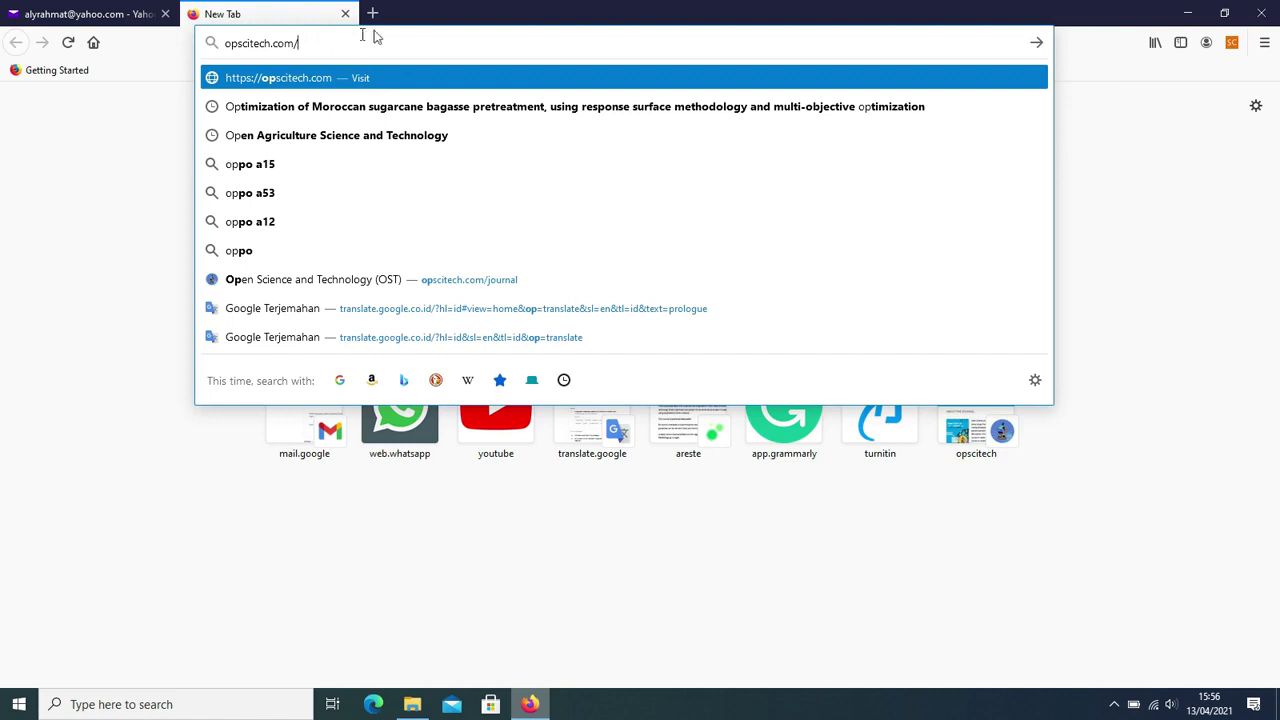
click(372, 14)
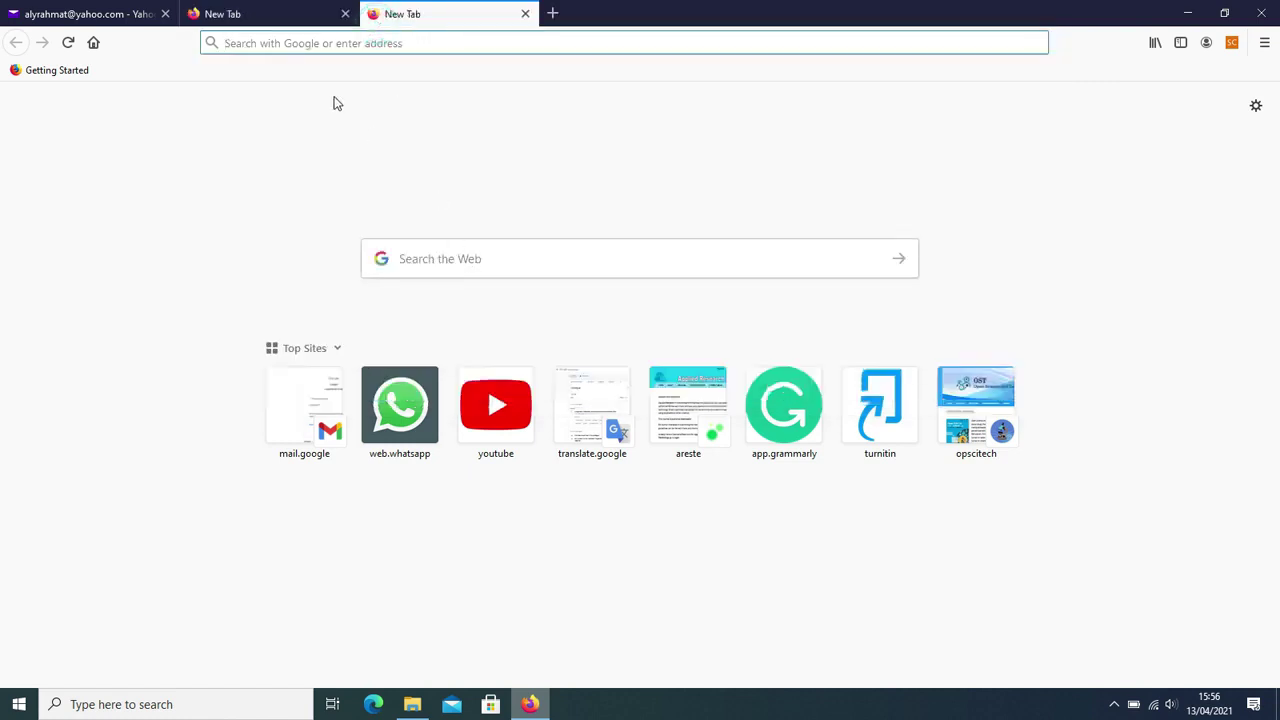
- Search Google for 'open science and technology' and look through the results
text(open science and technology)
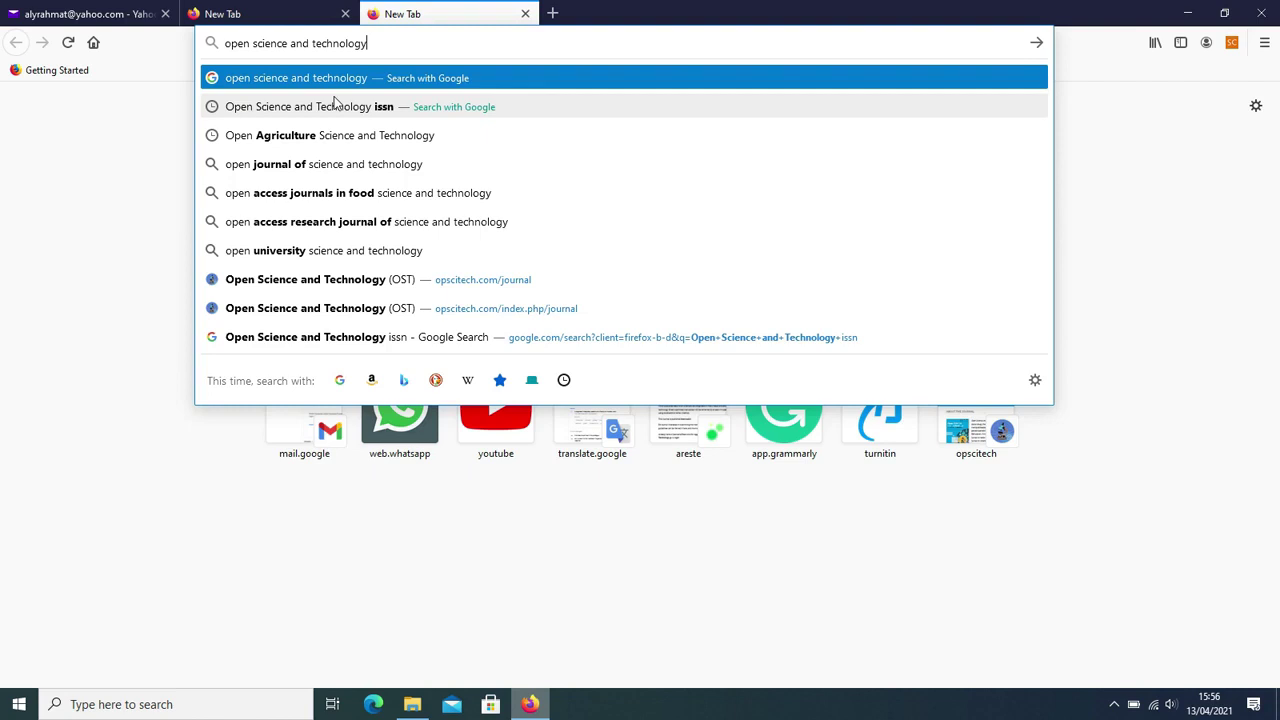
key(Return)
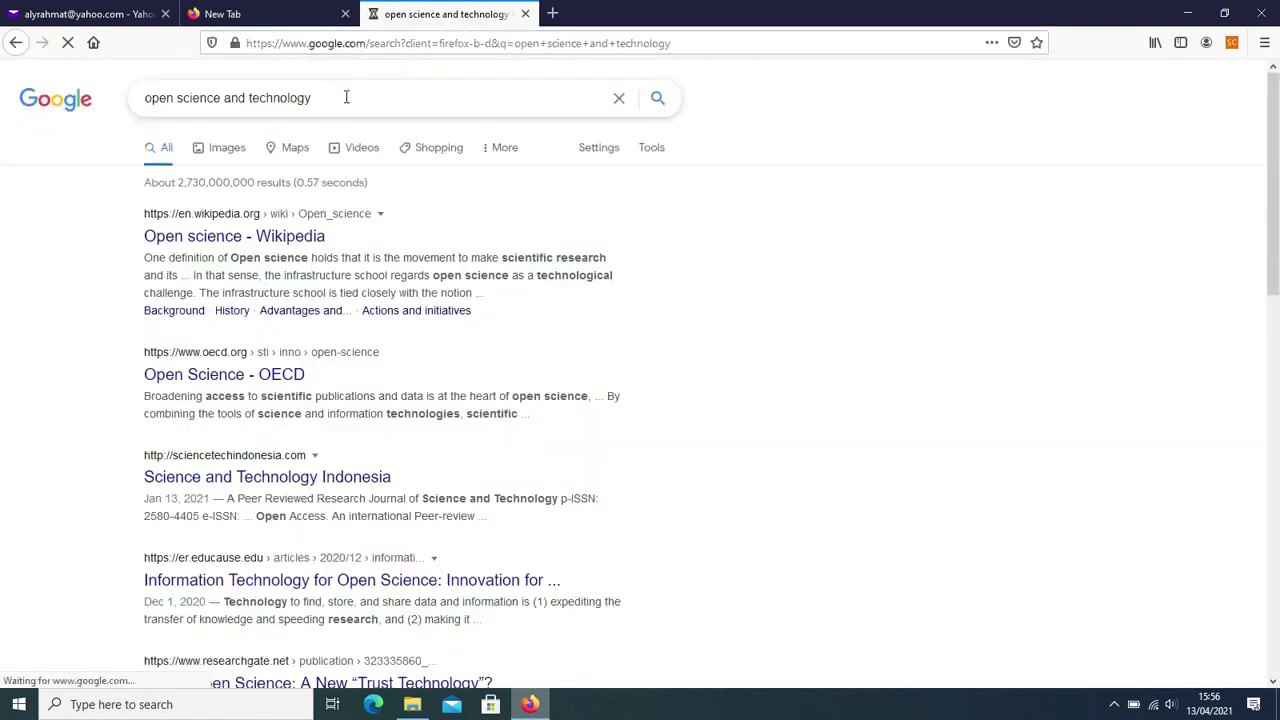
scroll(248, 475, down, 2)
scroll(248, 475, down, 5)
scroll(463, 498, down, 4)
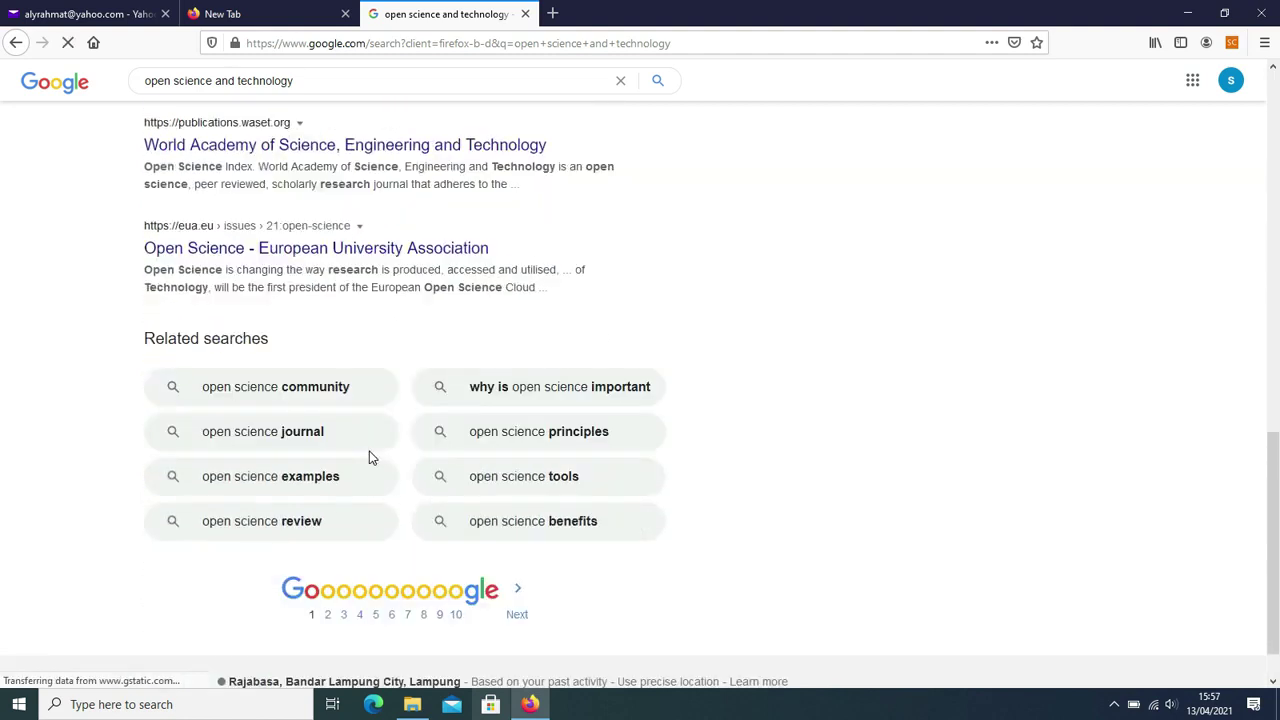
scroll(369, 457, up, 2)
- Load the opscitech.com journal site in the other blank tab
click(222, 13)
text(opscitech.com/)
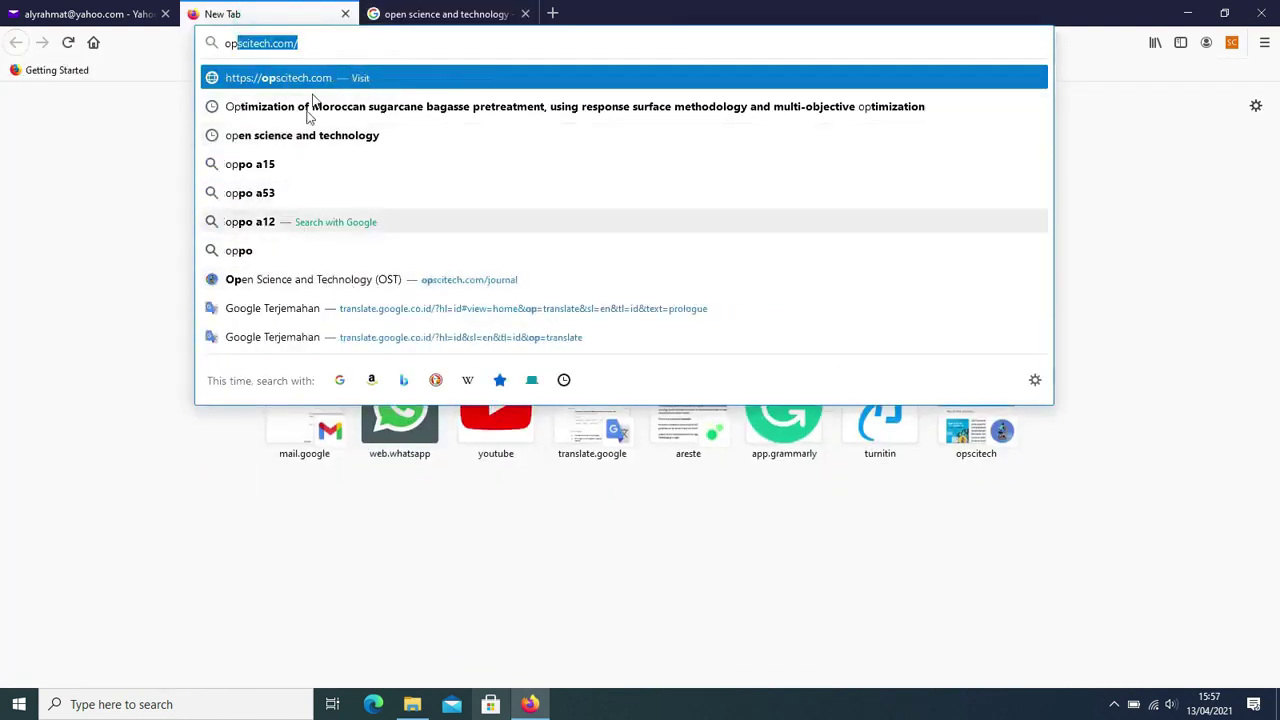
click(314, 43)
key(Return)
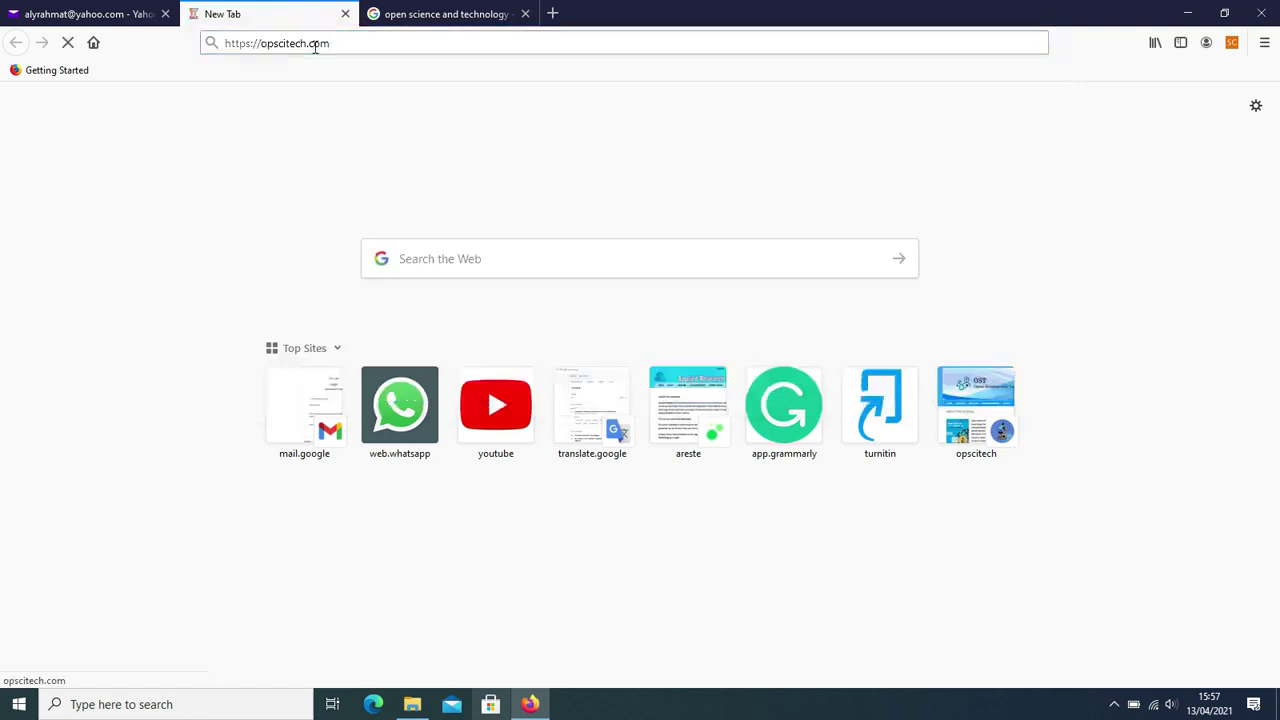
- Close the Google search results tab, leaving the OST journal page showing
click(432, 13)
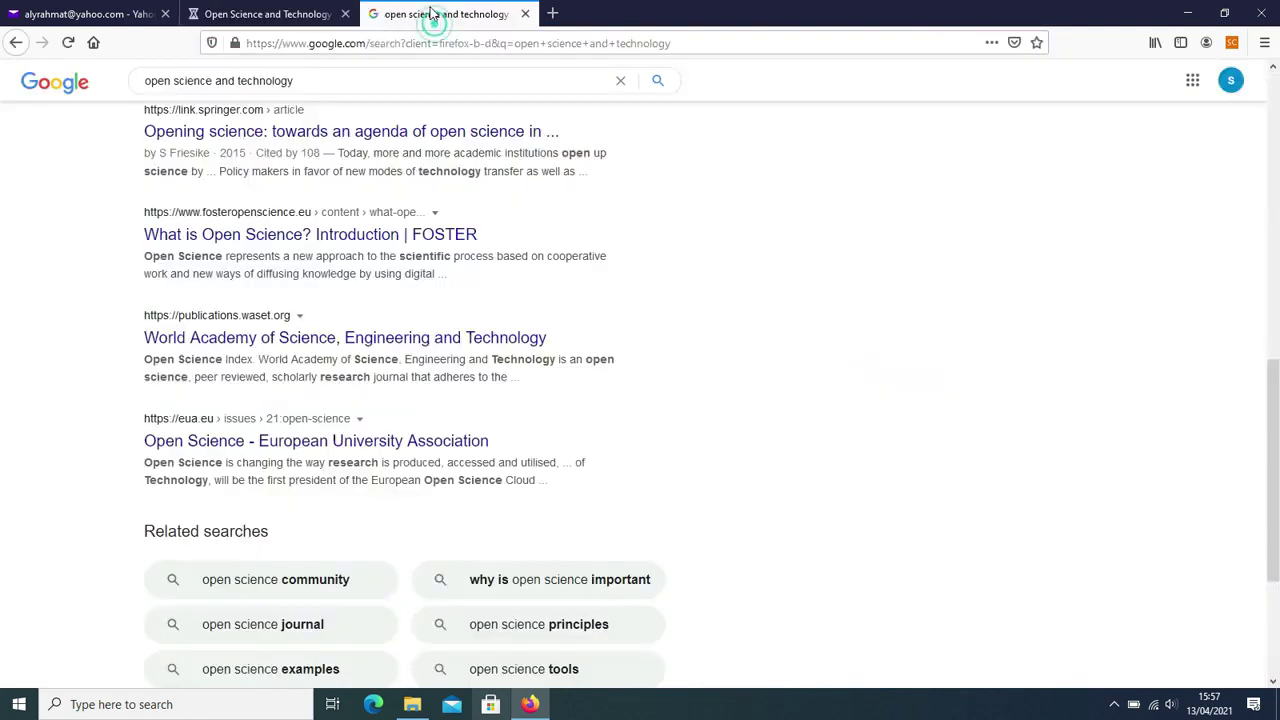
click(525, 13)
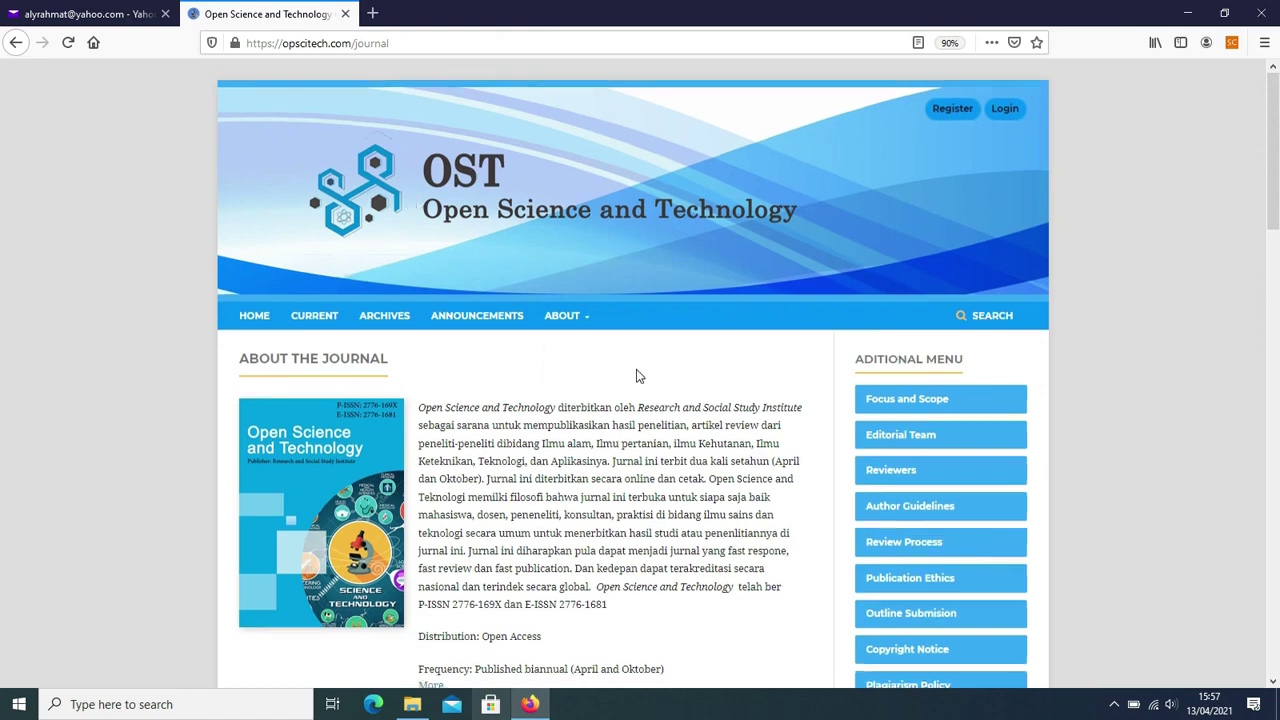
scroll(640, 376, down, 3)
scroll(645, 368, up, 3)
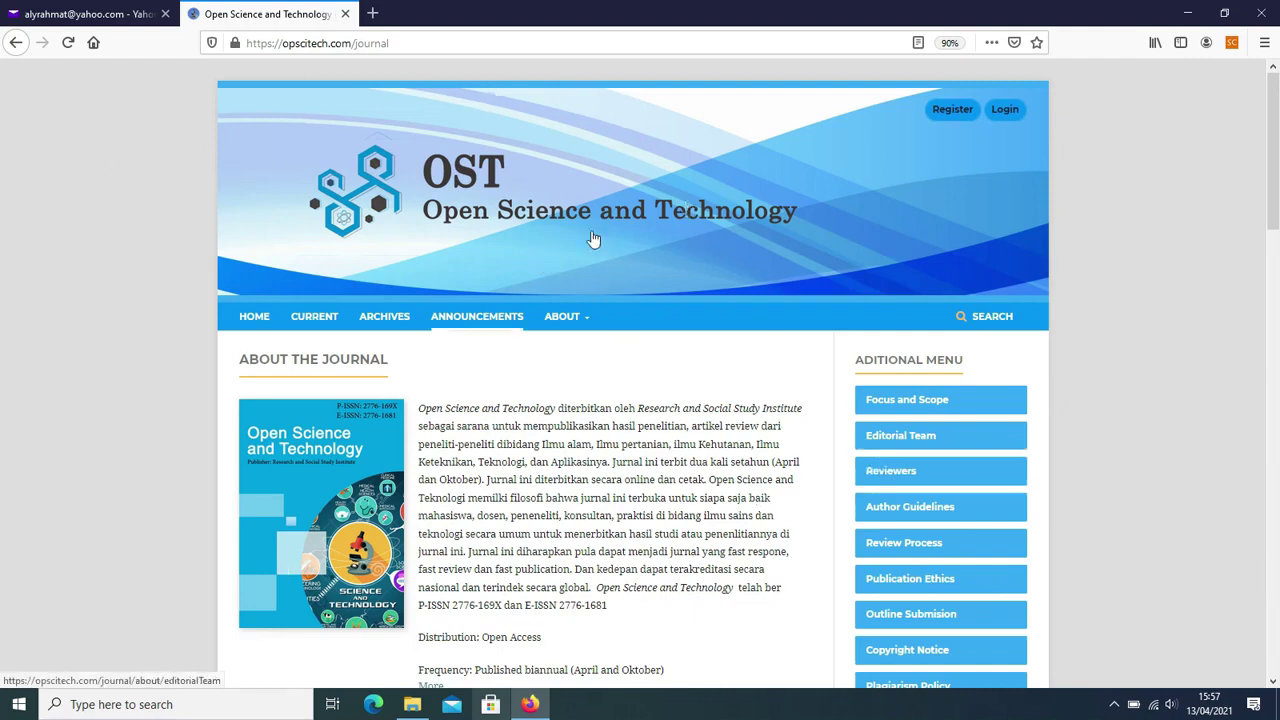
- Load the Journal of Tropical Upland Resources site in a new tab, compare it with OST, then close it
click(372, 13)
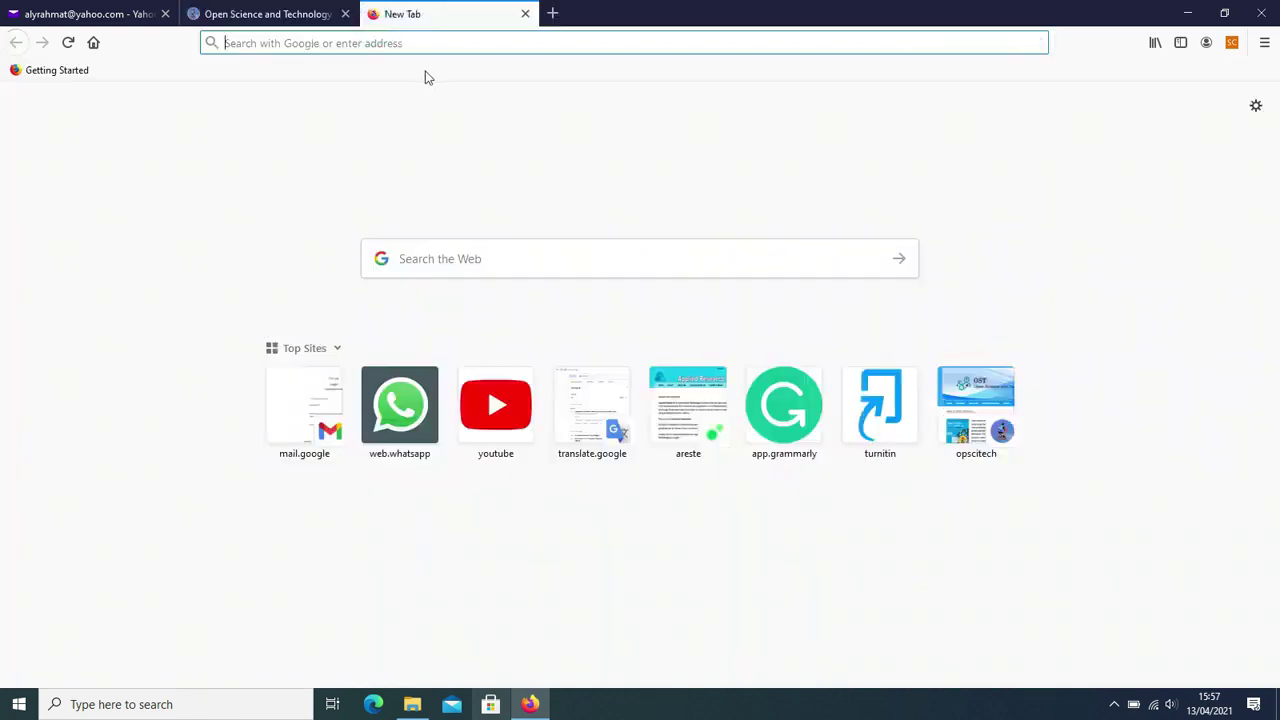
text(jtur.lppm.unila.ac.id/)
key(Return)
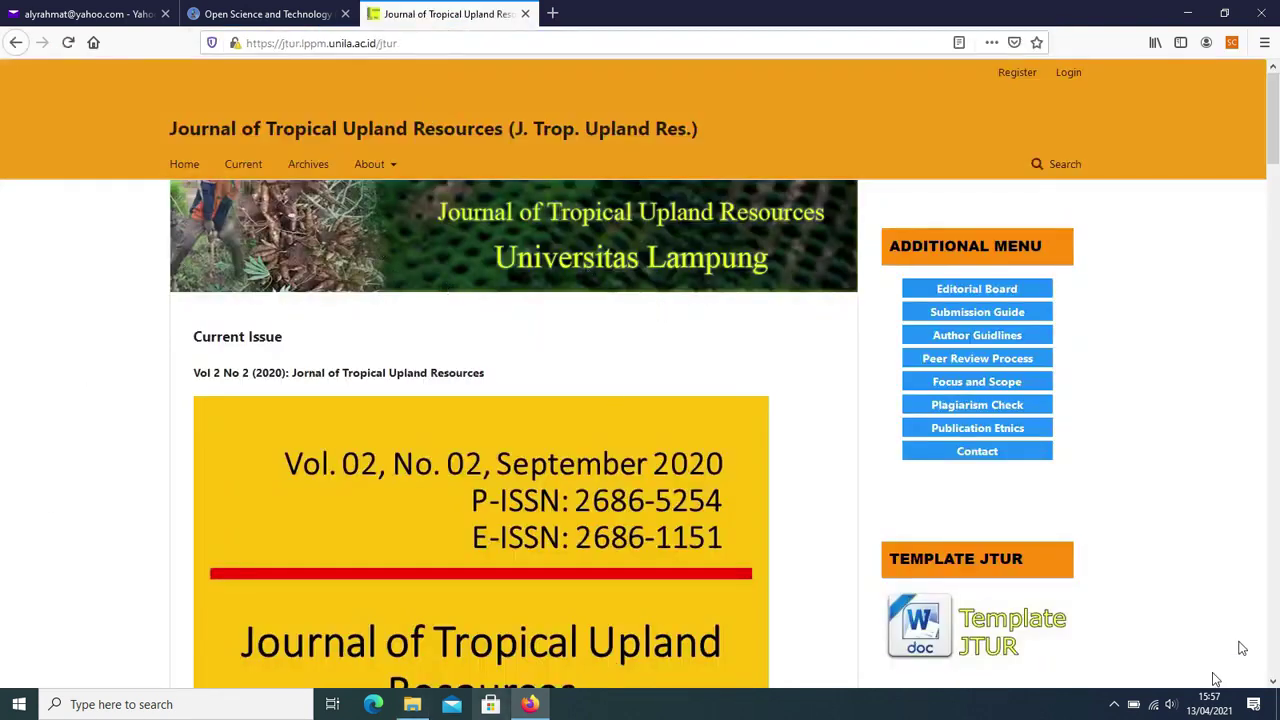
scroll(684, 516, down, 3)
scroll(686, 393, up, 3)
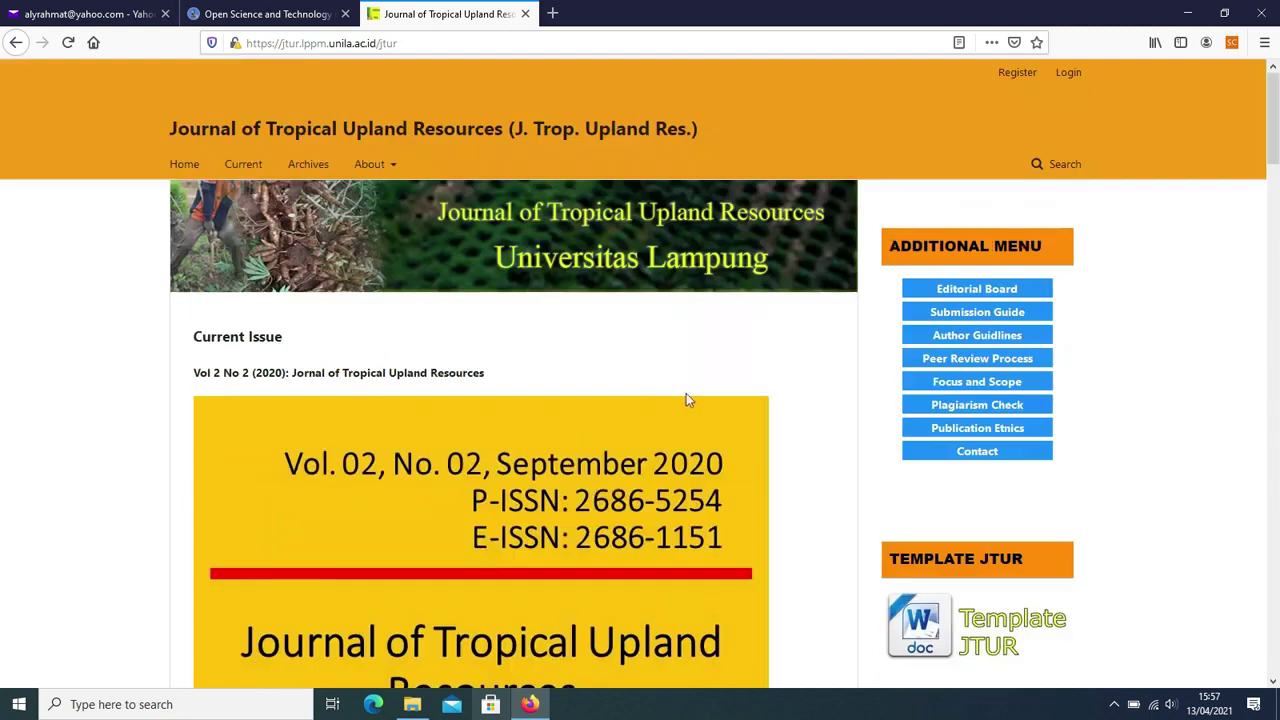
click(255, 14)
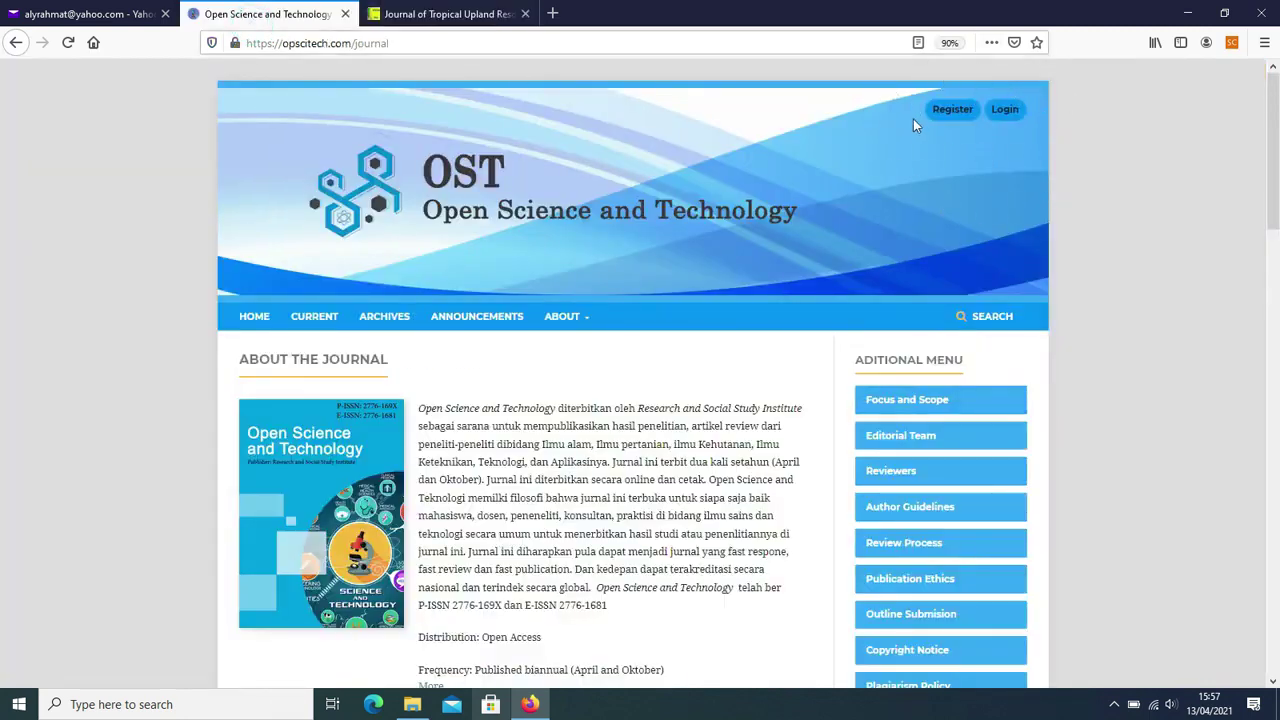
click(391, 12)
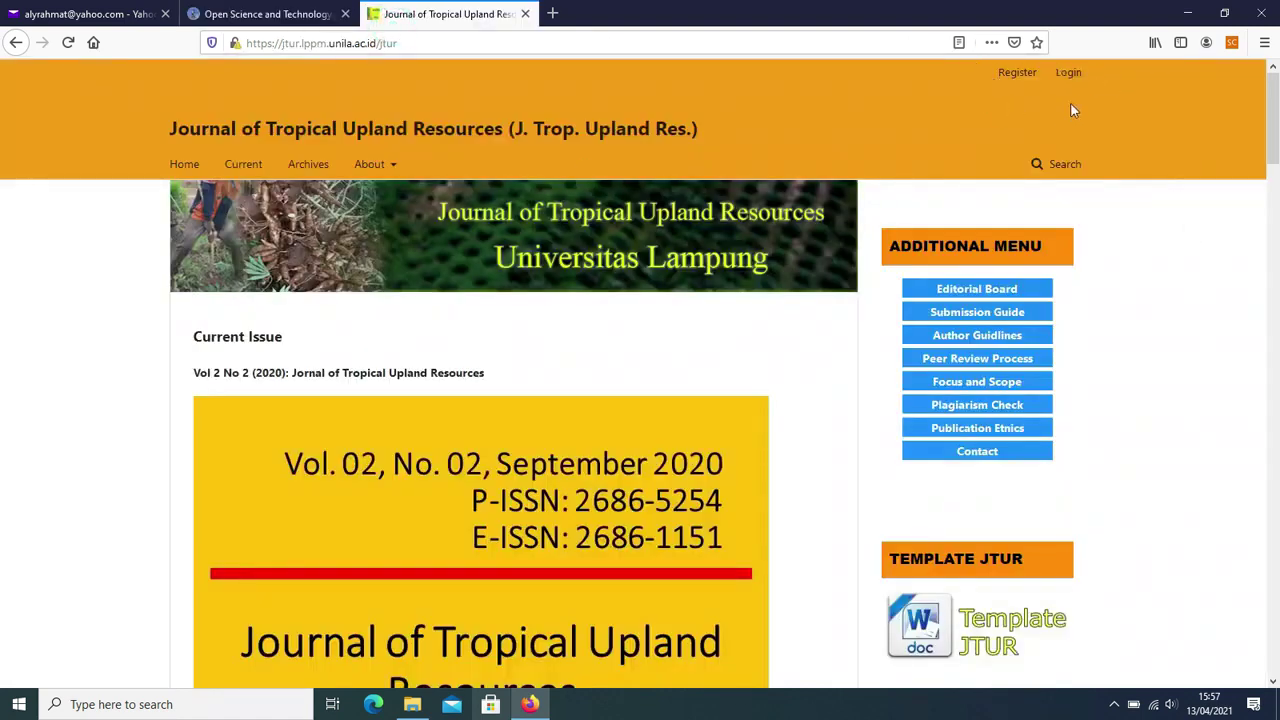
click(525, 14)
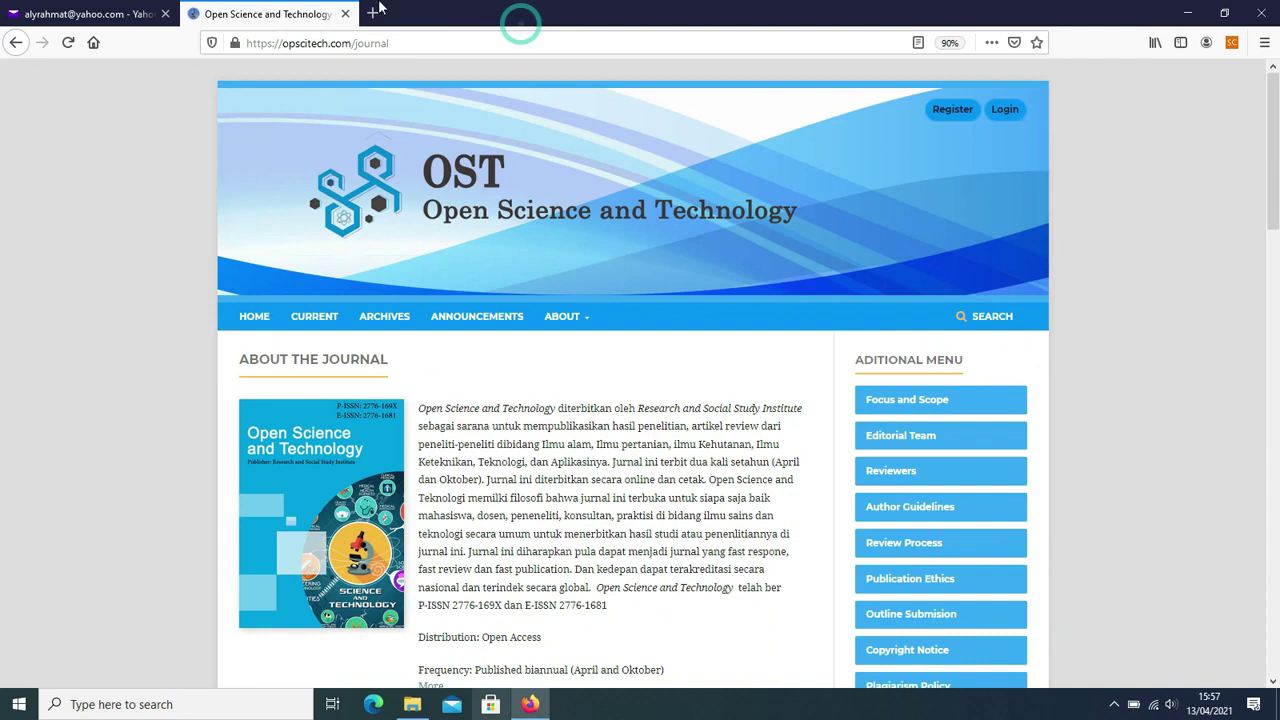
- Open the OST journal's Register form and scroll to the login fields
click(950, 112)
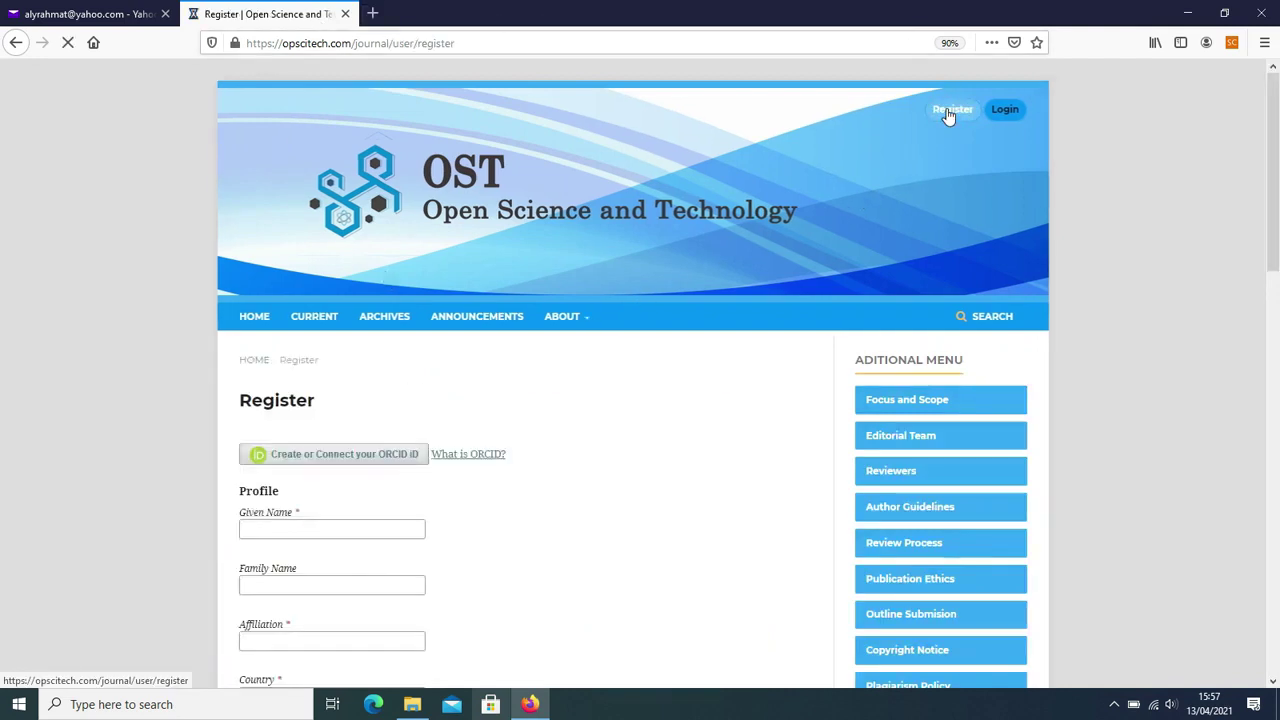
scroll(580, 511, down, 3)
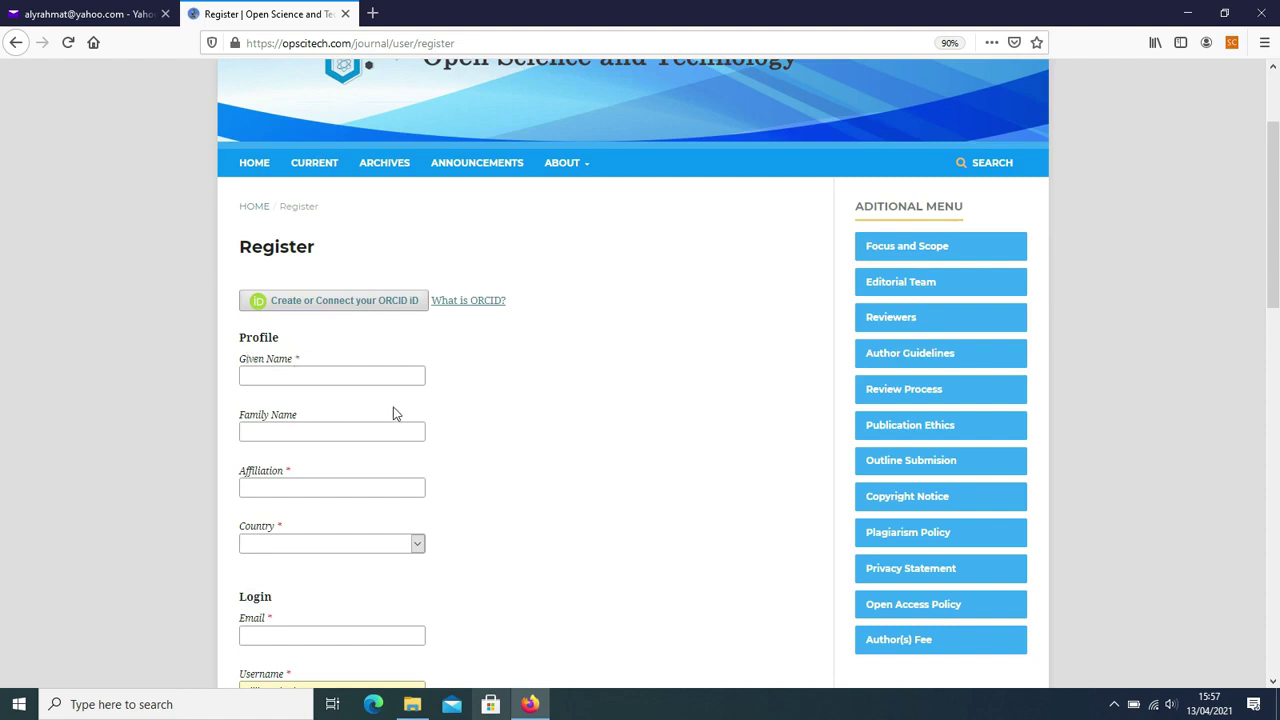
scroll(530, 429, down, 4)
- Clear the browser-autofilled Username and Password, then return to the Given Name field
click(331, 304)
double_click(273, 306)
key(BackSpace)
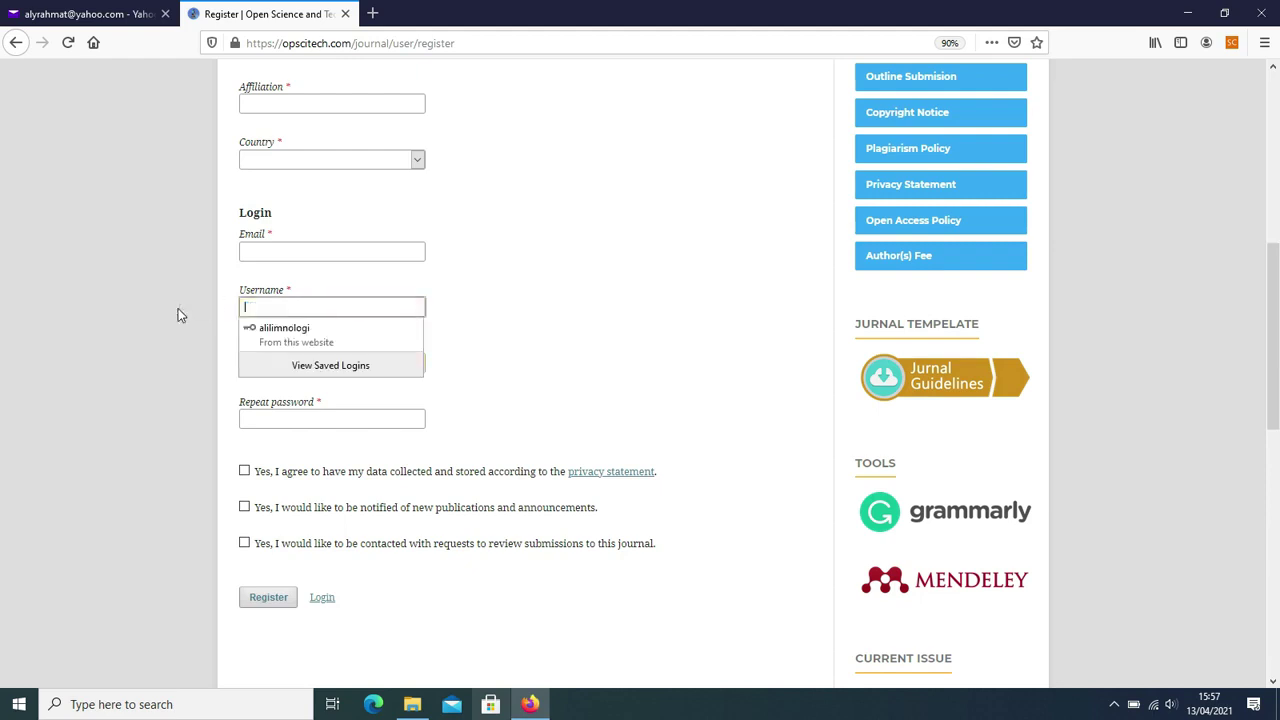
click(677, 366)
key(Tab)
click(360, 365)
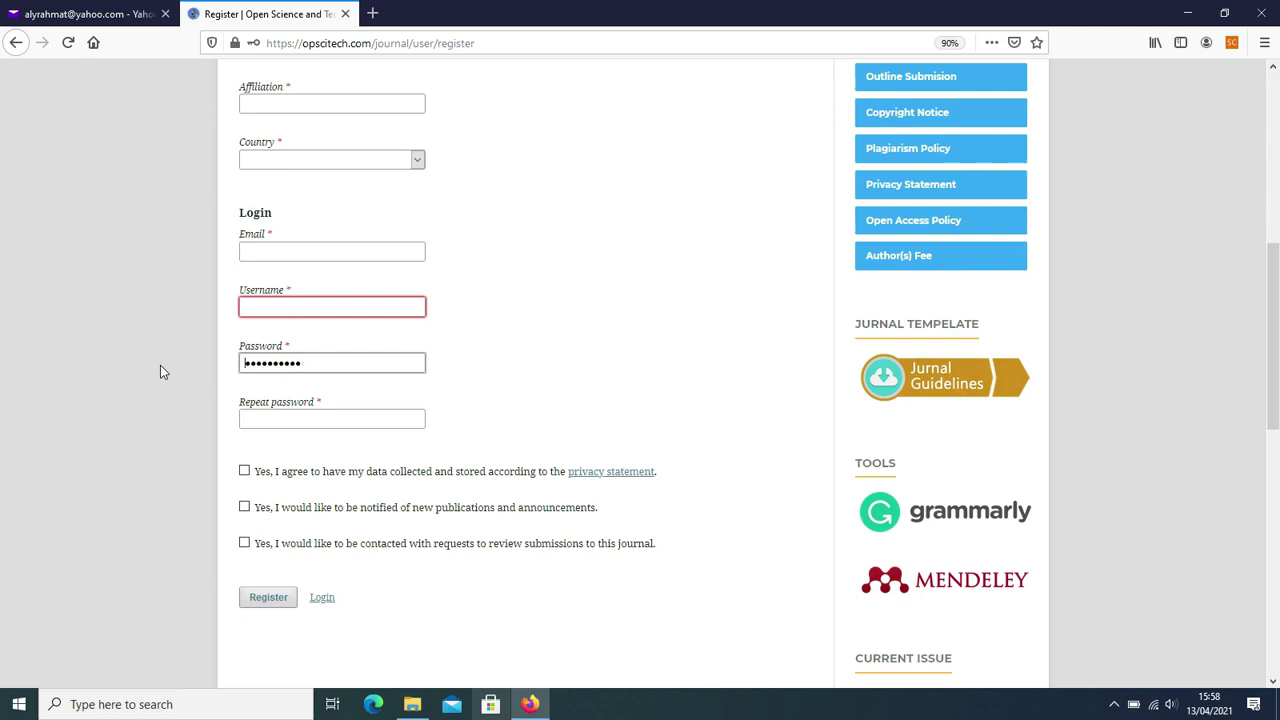
key(Delete)
key(Delete)
key(Delete)
key(Delete)
key(Delete)
key(Delete)
key(Delete)
key(Delete)
key(Delete)
key(Delete)
key(Delete)
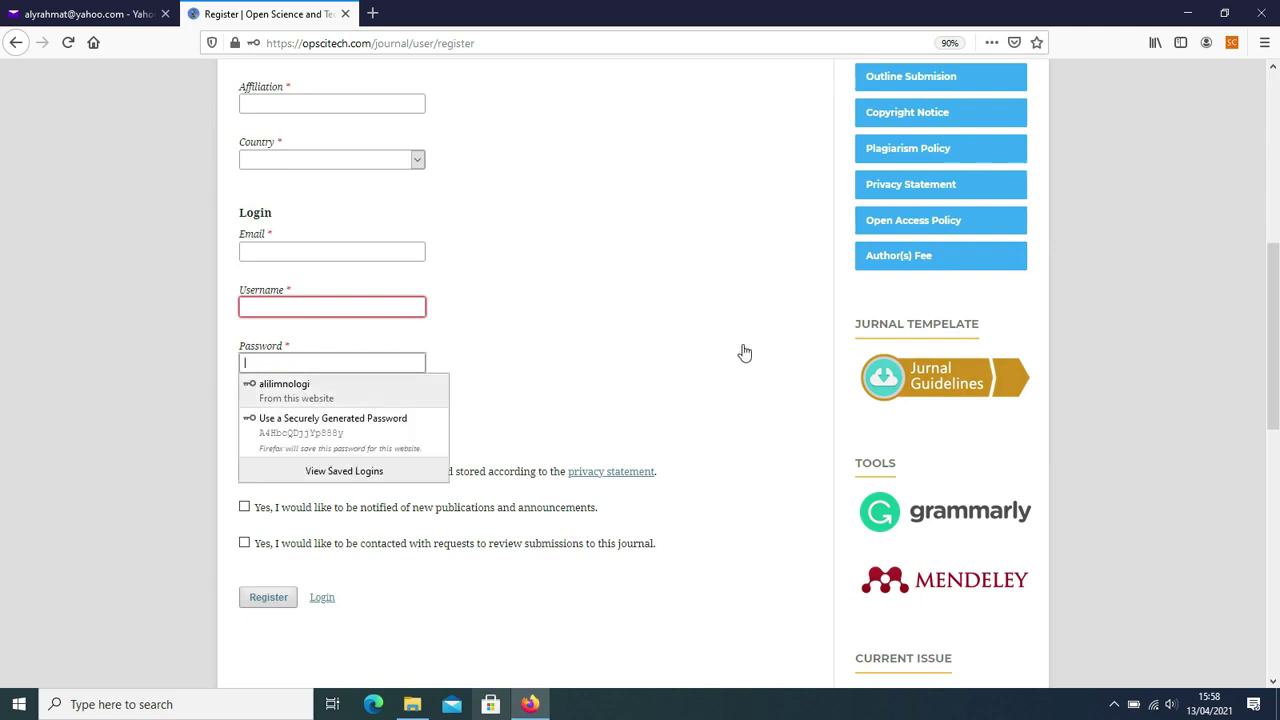
scroll(660, 345, up, 3)
click(361, 297)
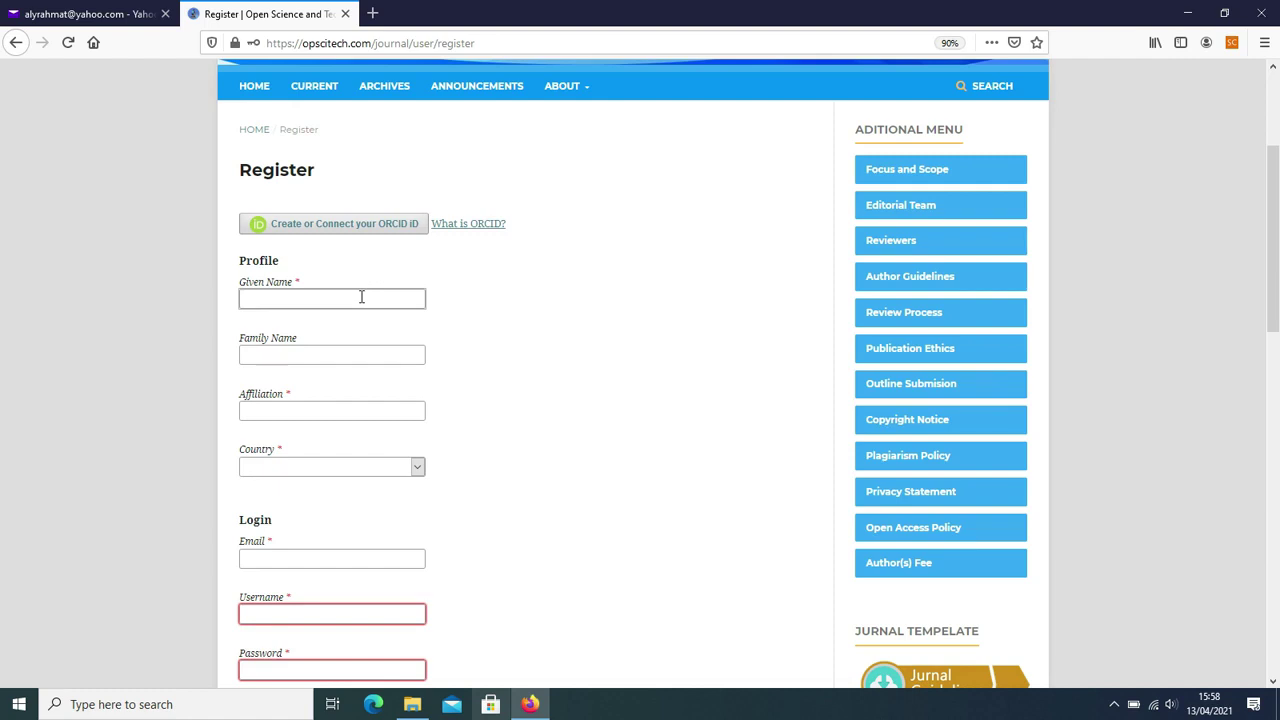
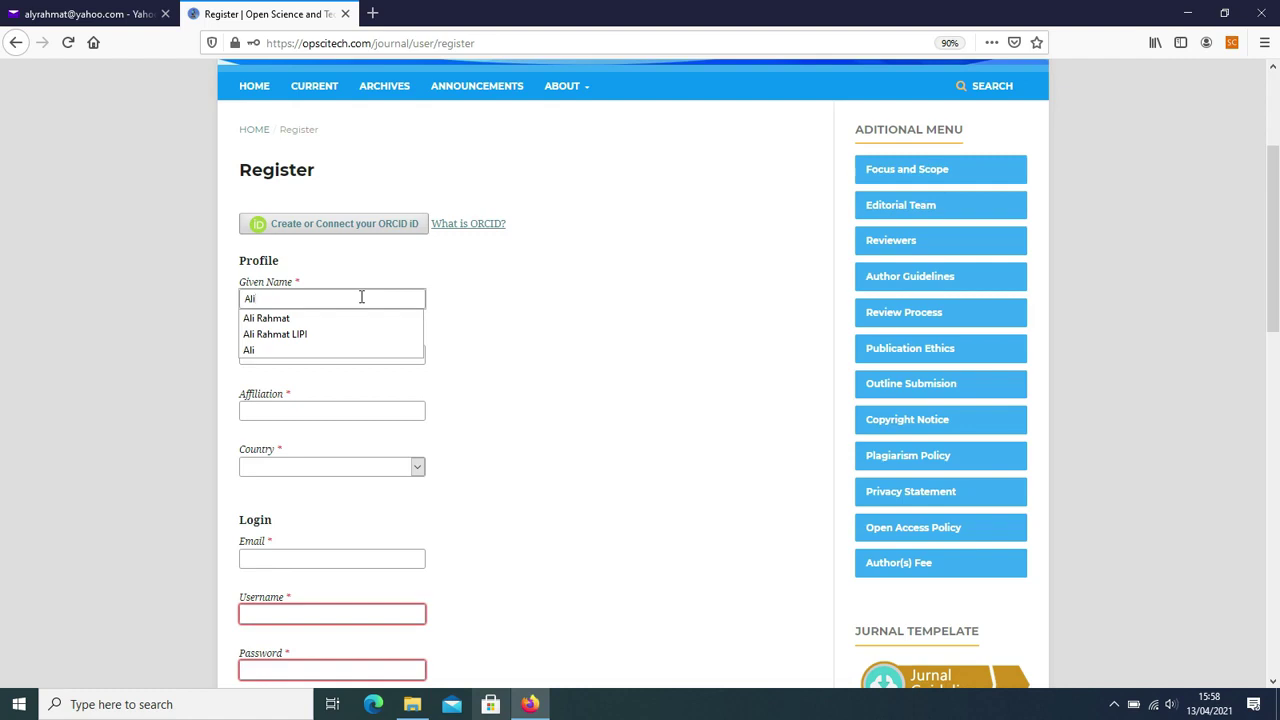
- Enter the registrant's given name and family name, dismissing the autocomplete suggestions
click(613, 341)
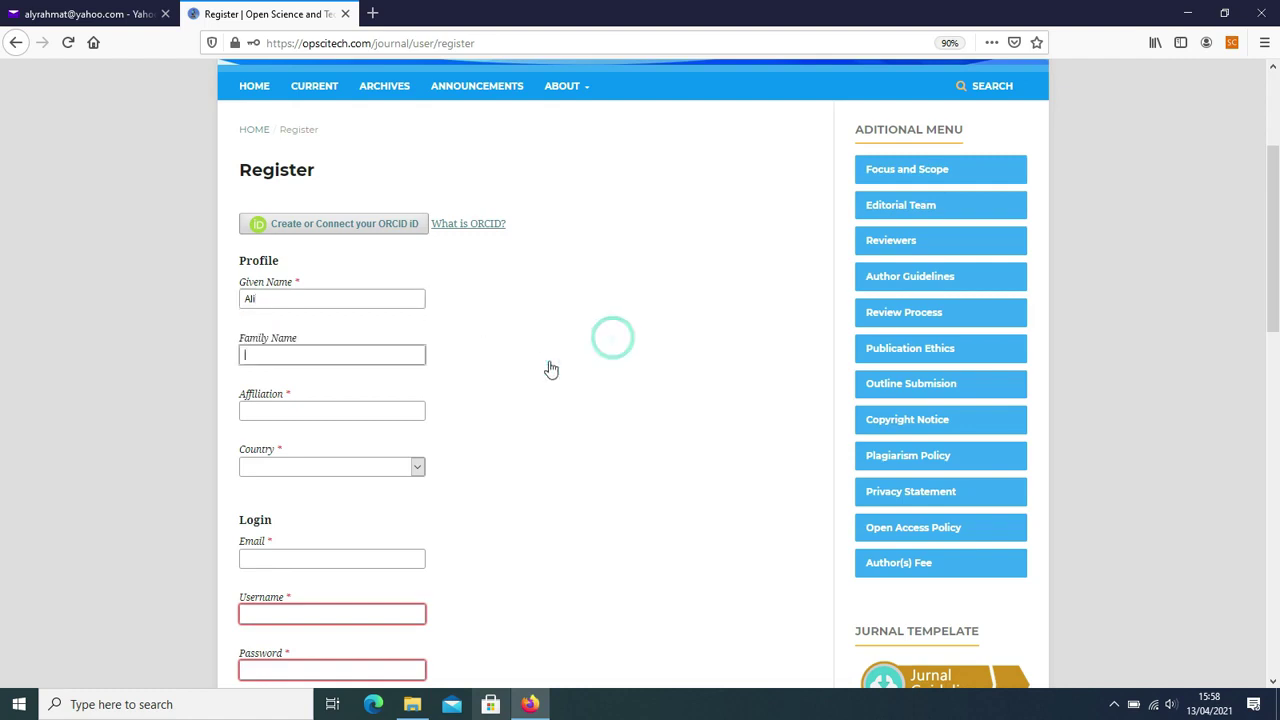
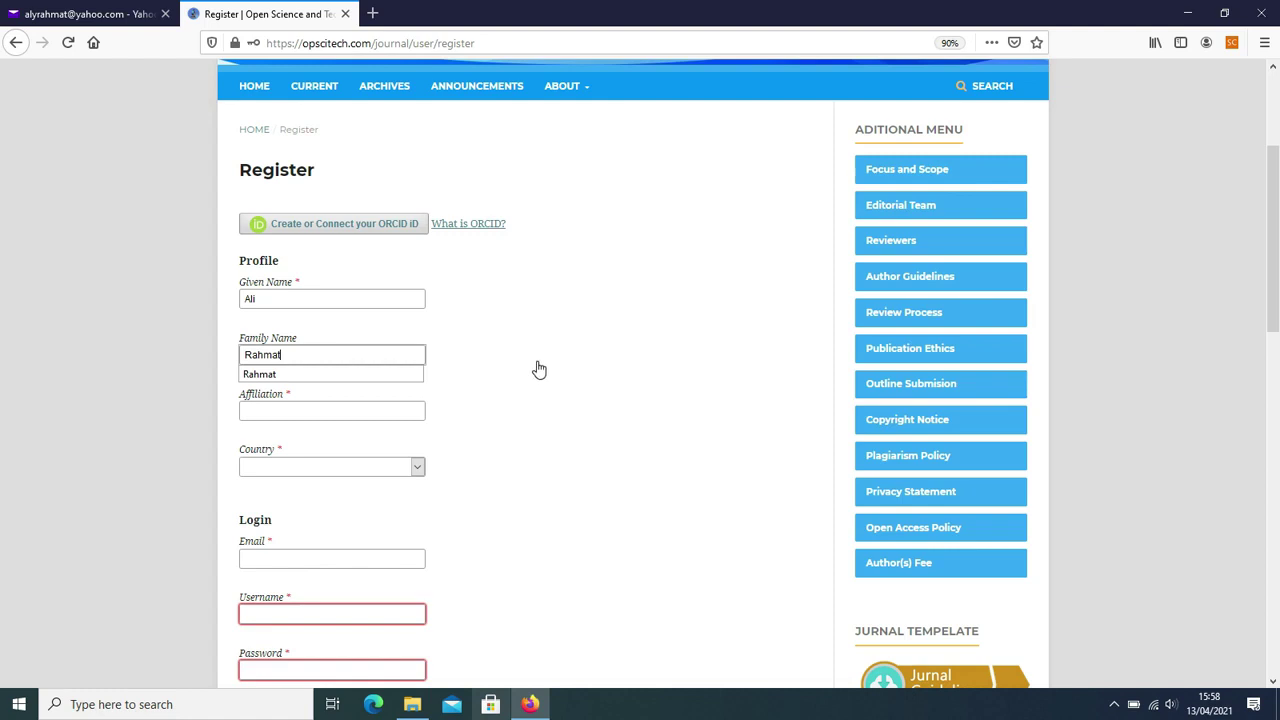
key(ctrl+a)
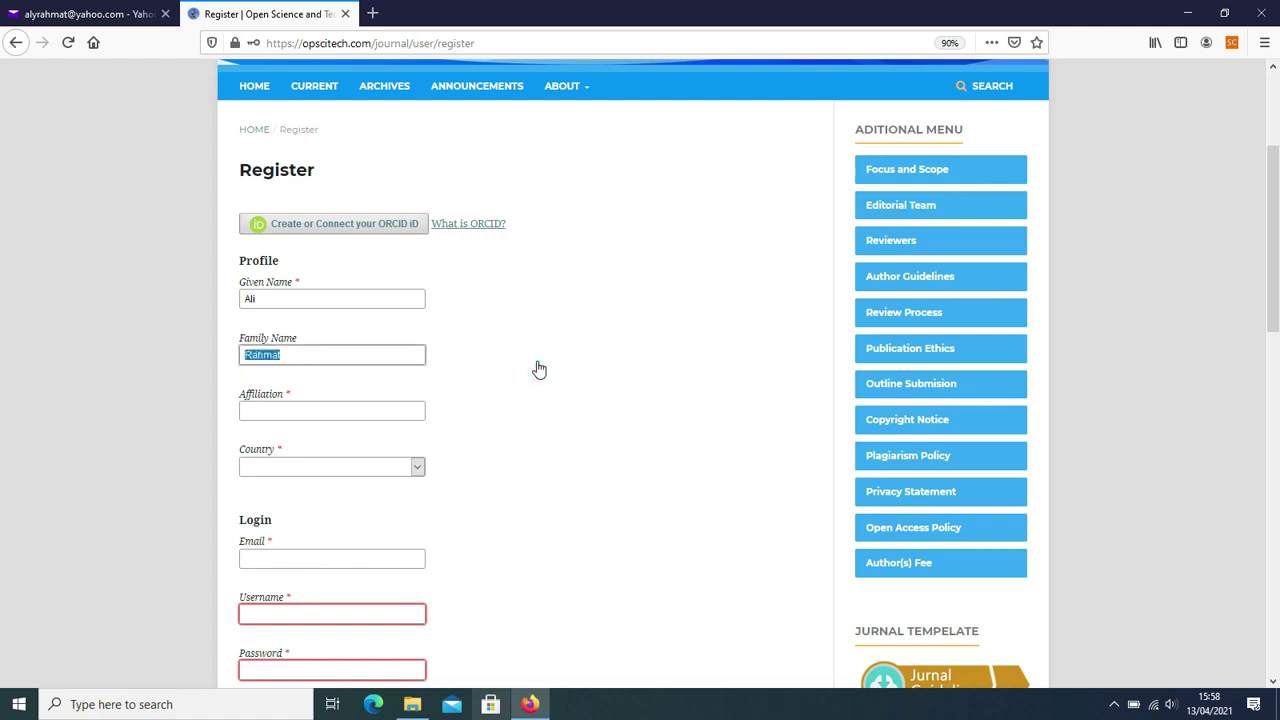
click(386, 413)
click(386, 413)
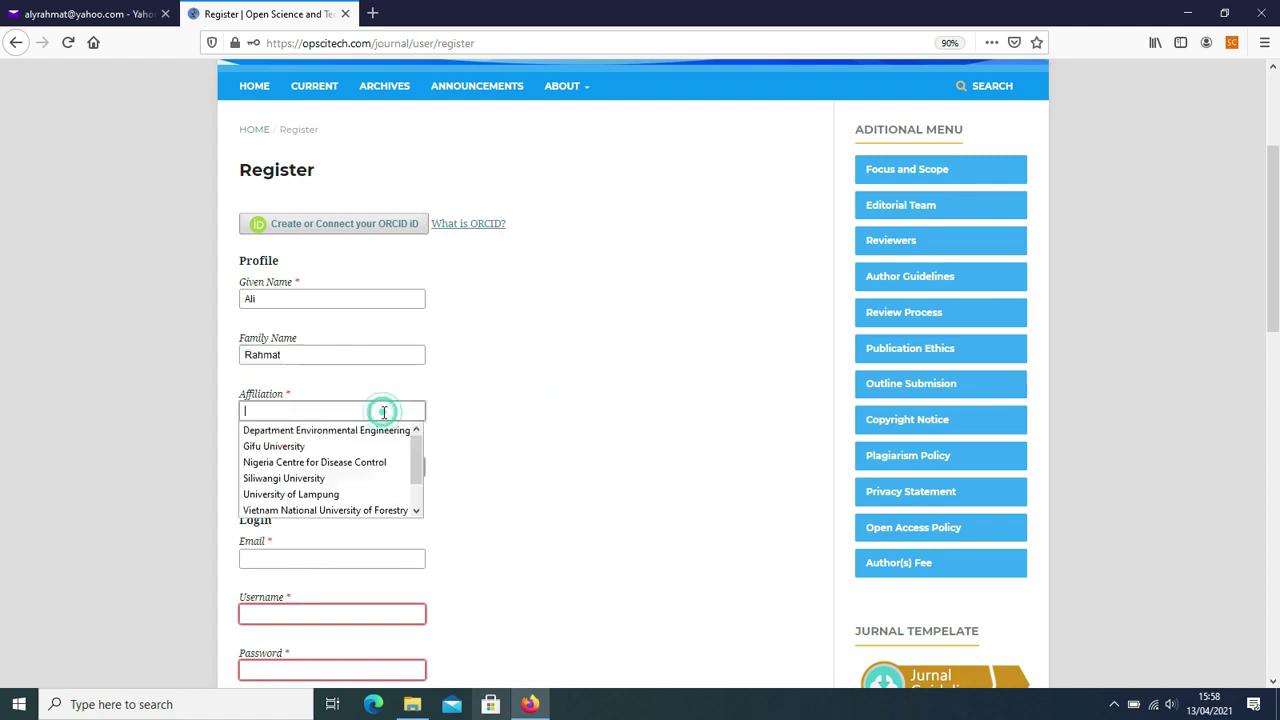
click(582, 381)
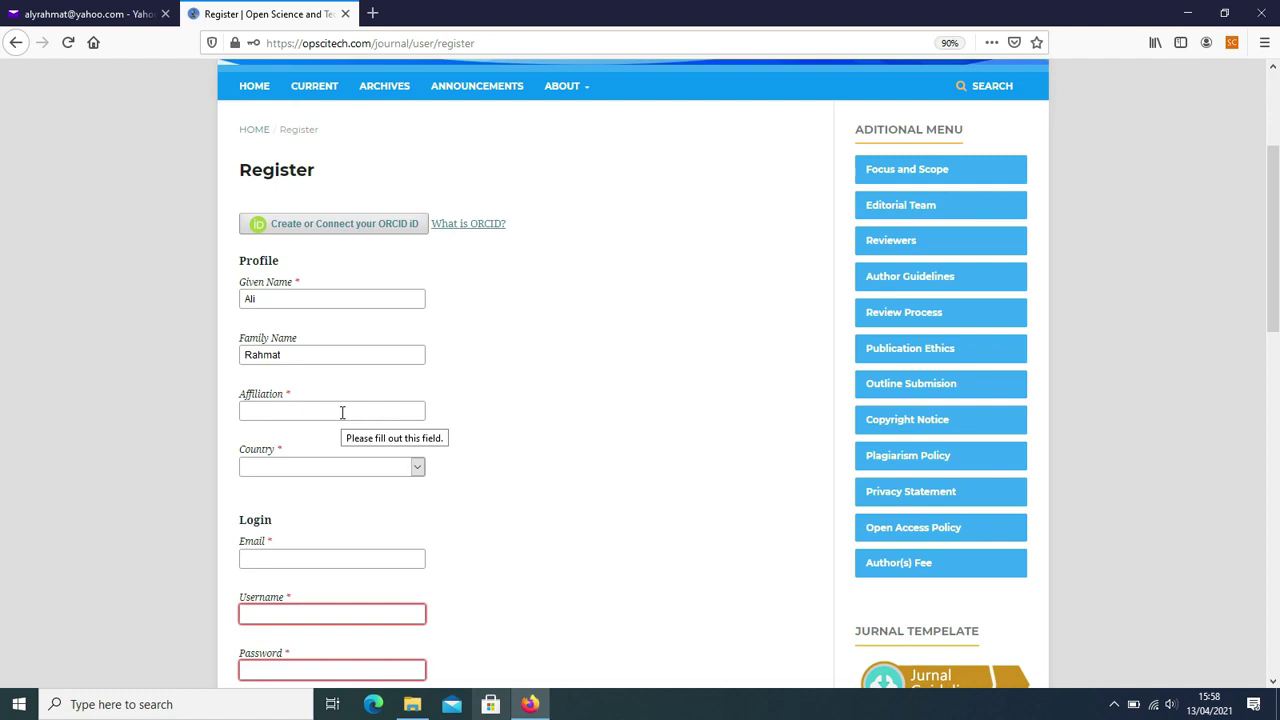
- Enter 'Universitas Lampung' as Affiliation and choose Indonesia from the Country list
click(335, 411)
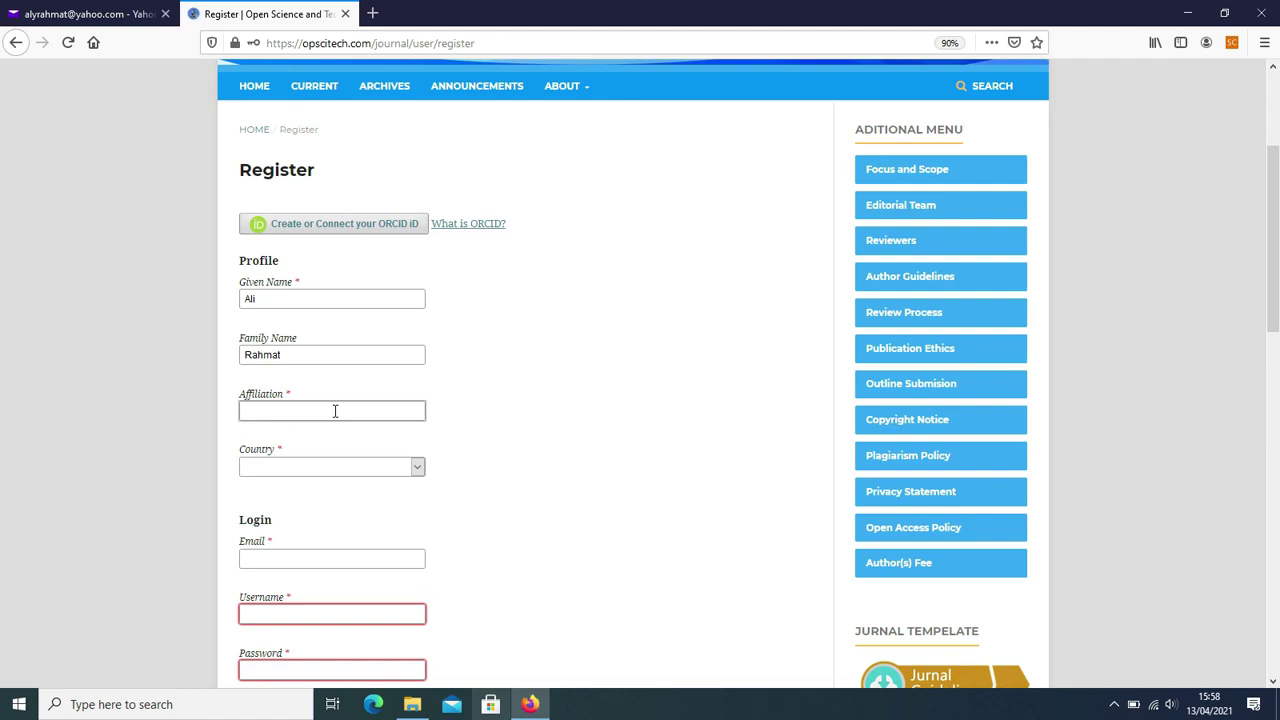
text(Universitas)
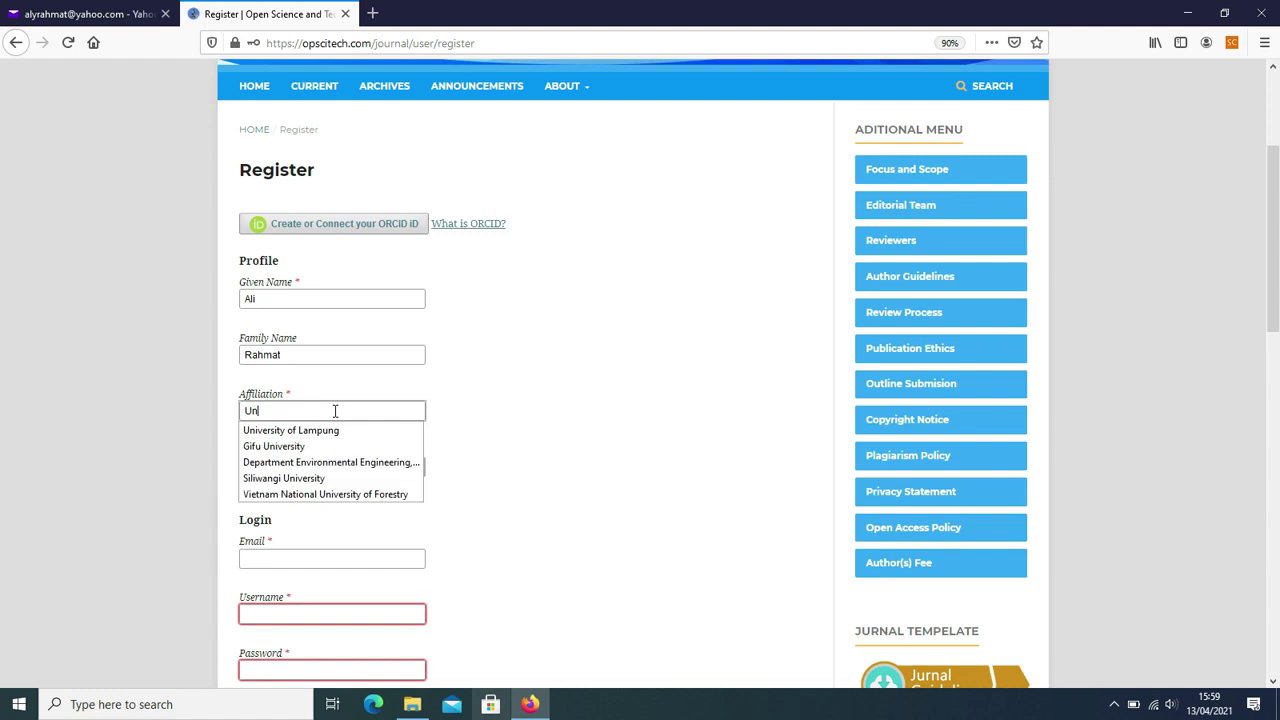
text( Lampung)
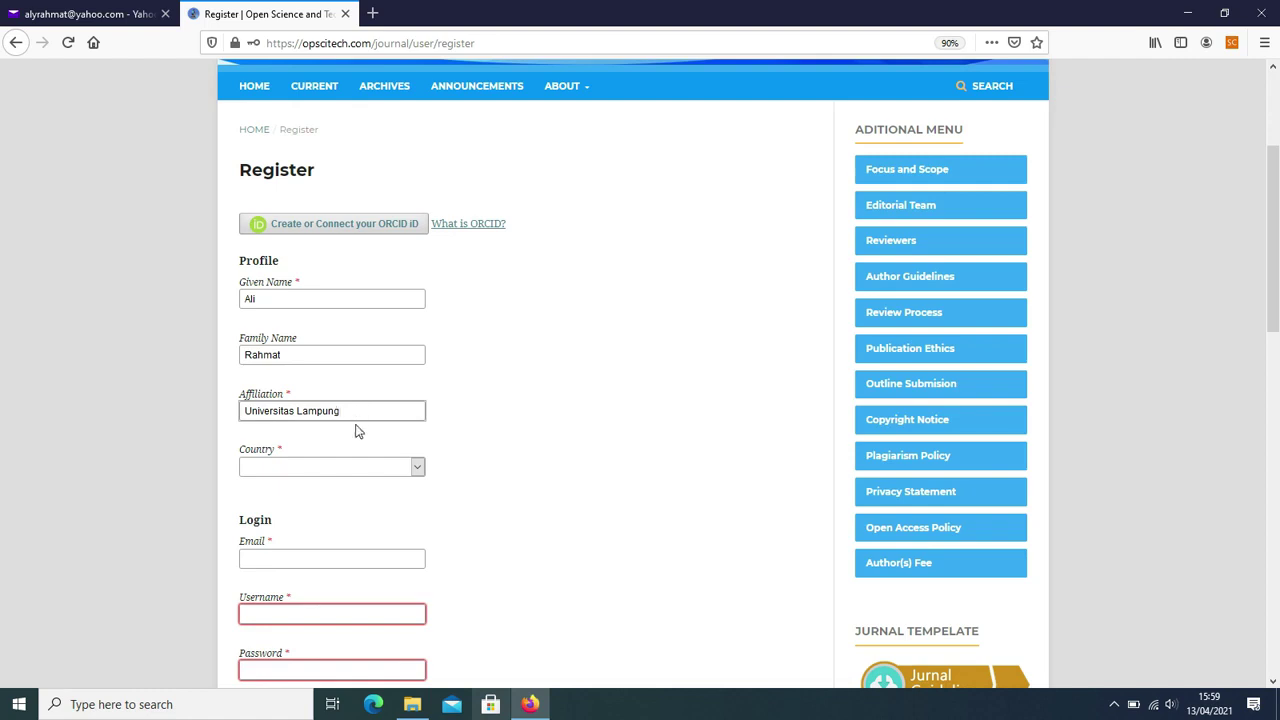
click(417, 472)
key(i)
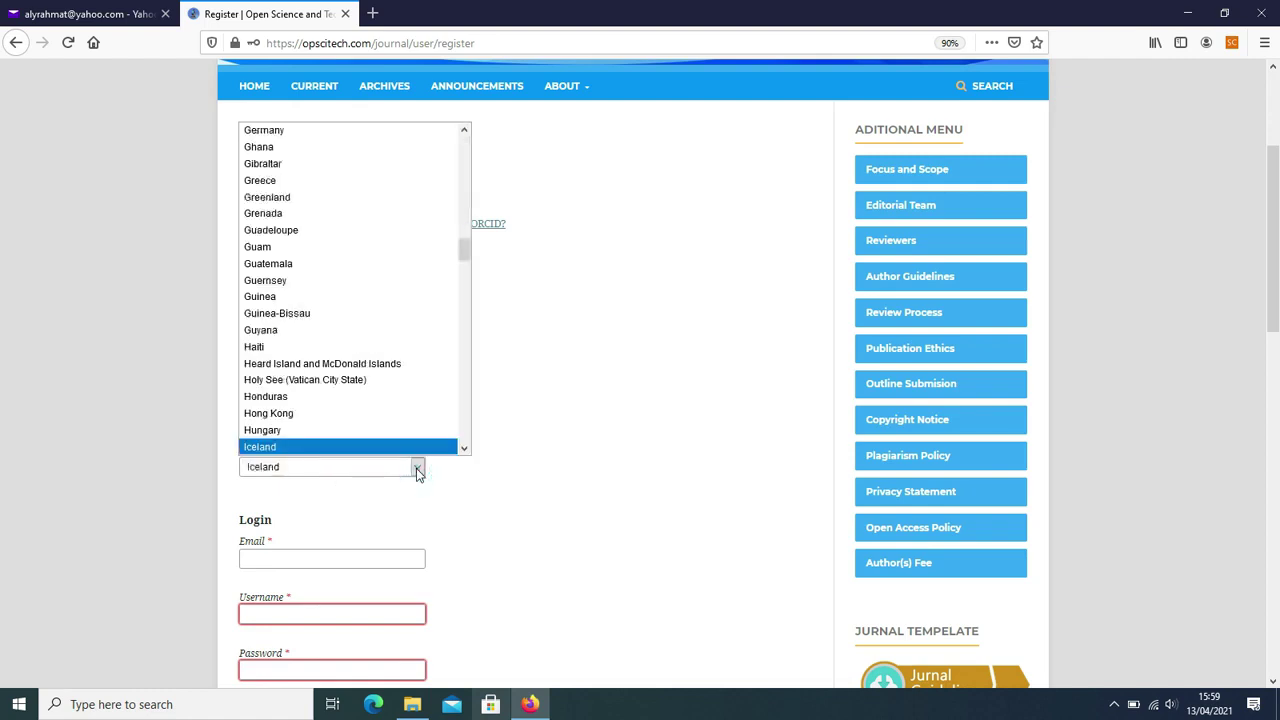
scroll(414, 426, down, 1)
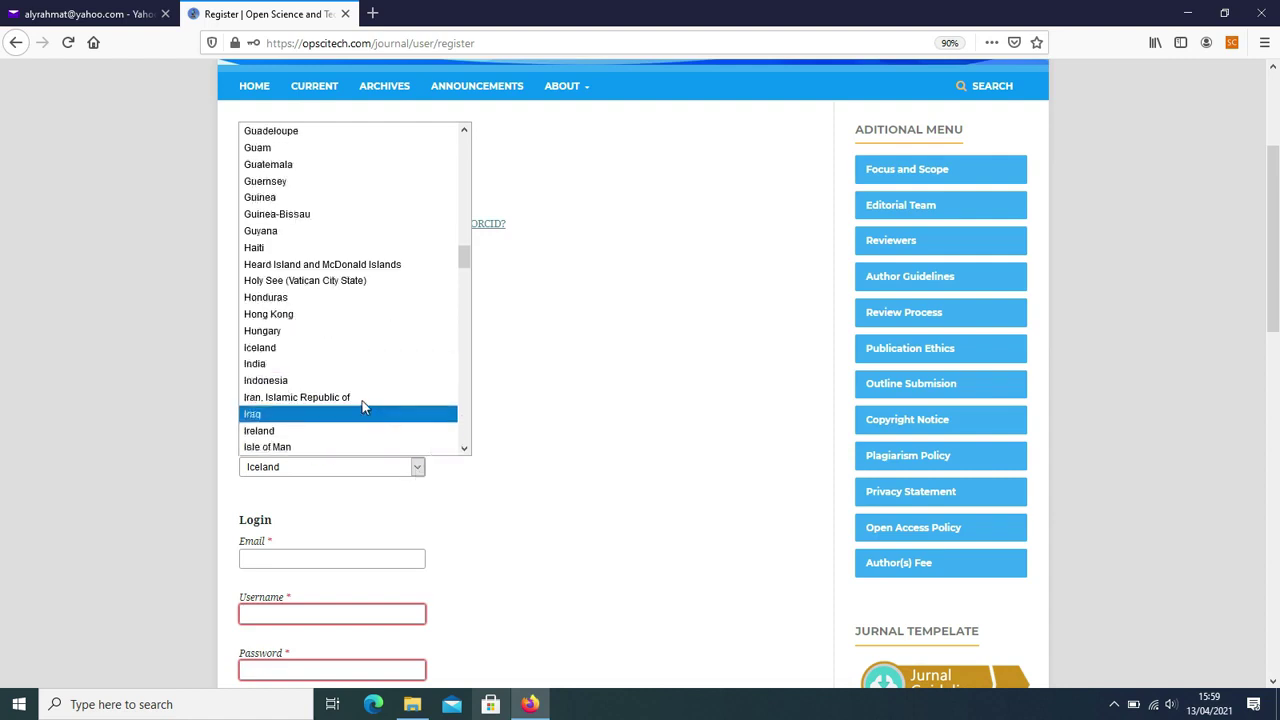
click(309, 384)
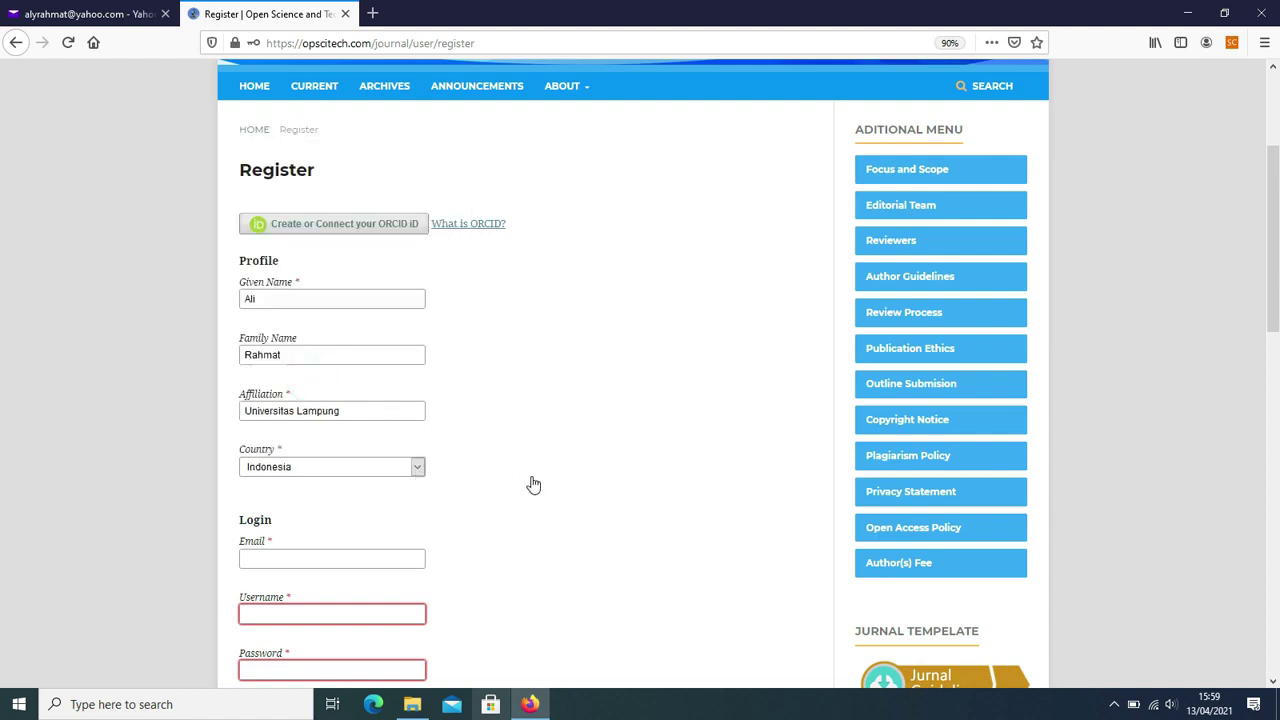
scroll(343, 429, down, 3)
click(328, 404)
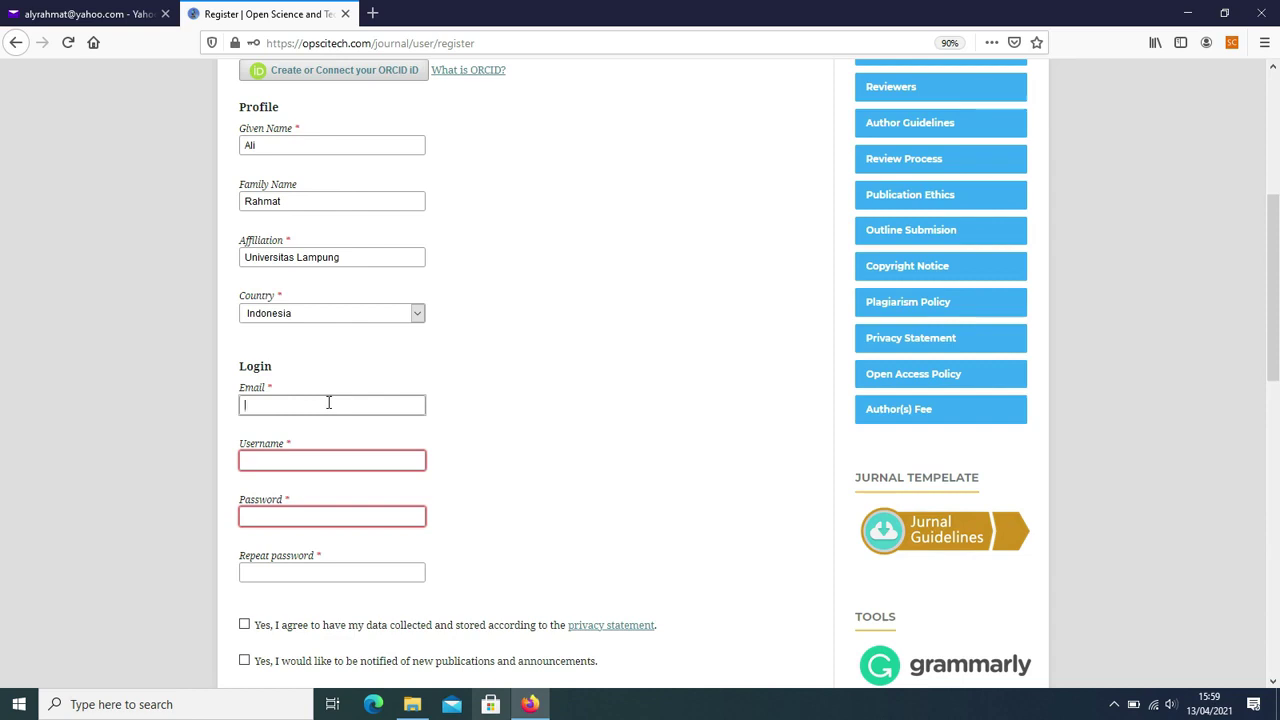
- Type the registrant's e-mail address into the Email field and dismiss the autofill suggestions
click(328, 402)
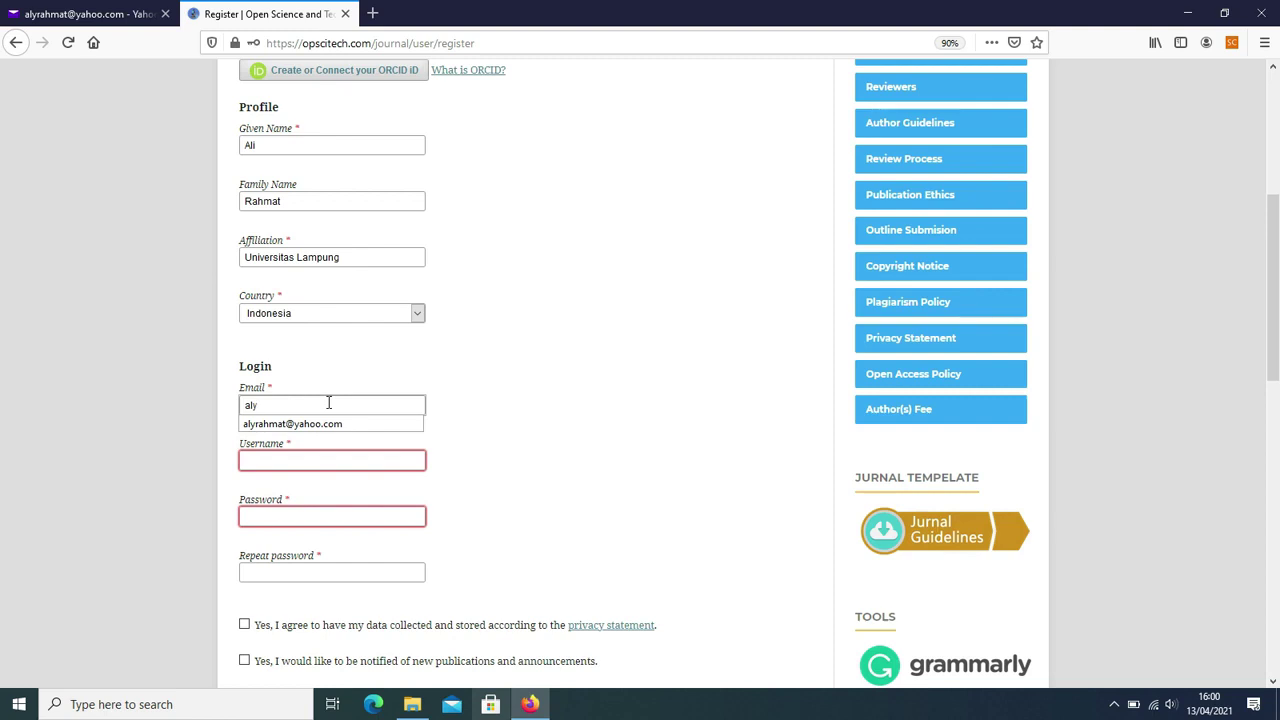
key(Escape)
key(ctrl+a)
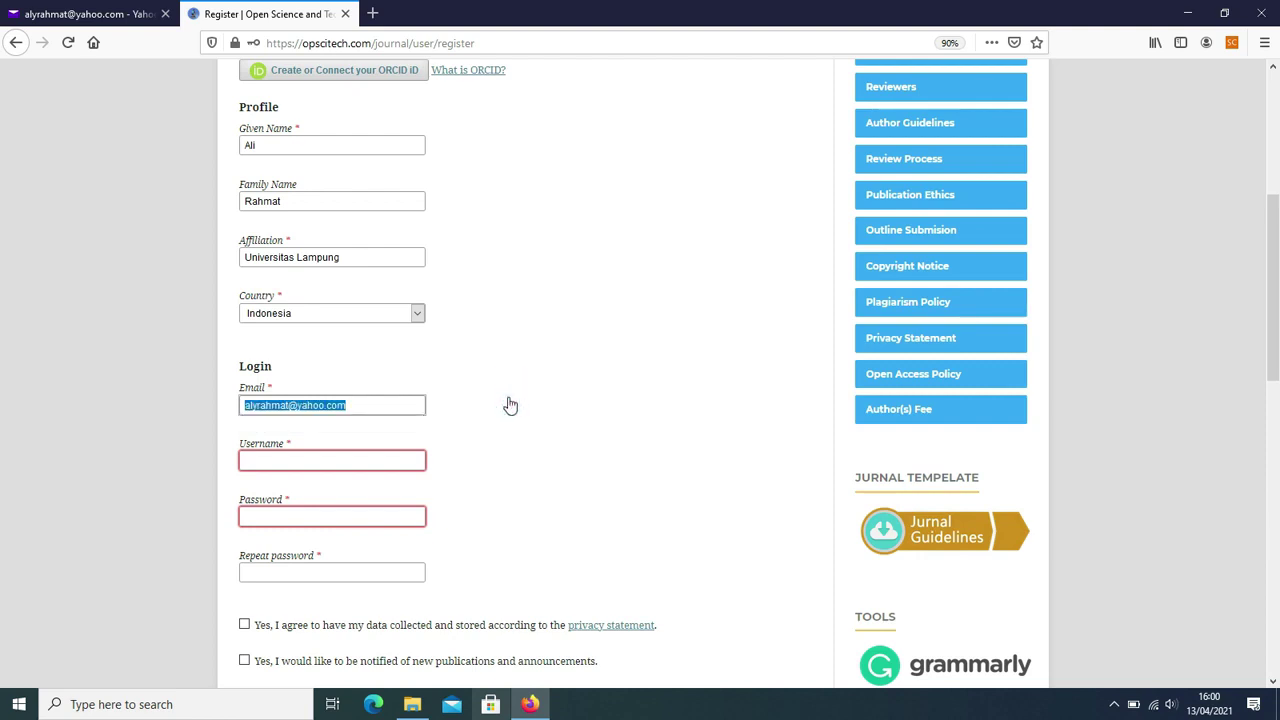
key(Right)
key(ctrl+a)
click(372, 405)
click(372, 405)
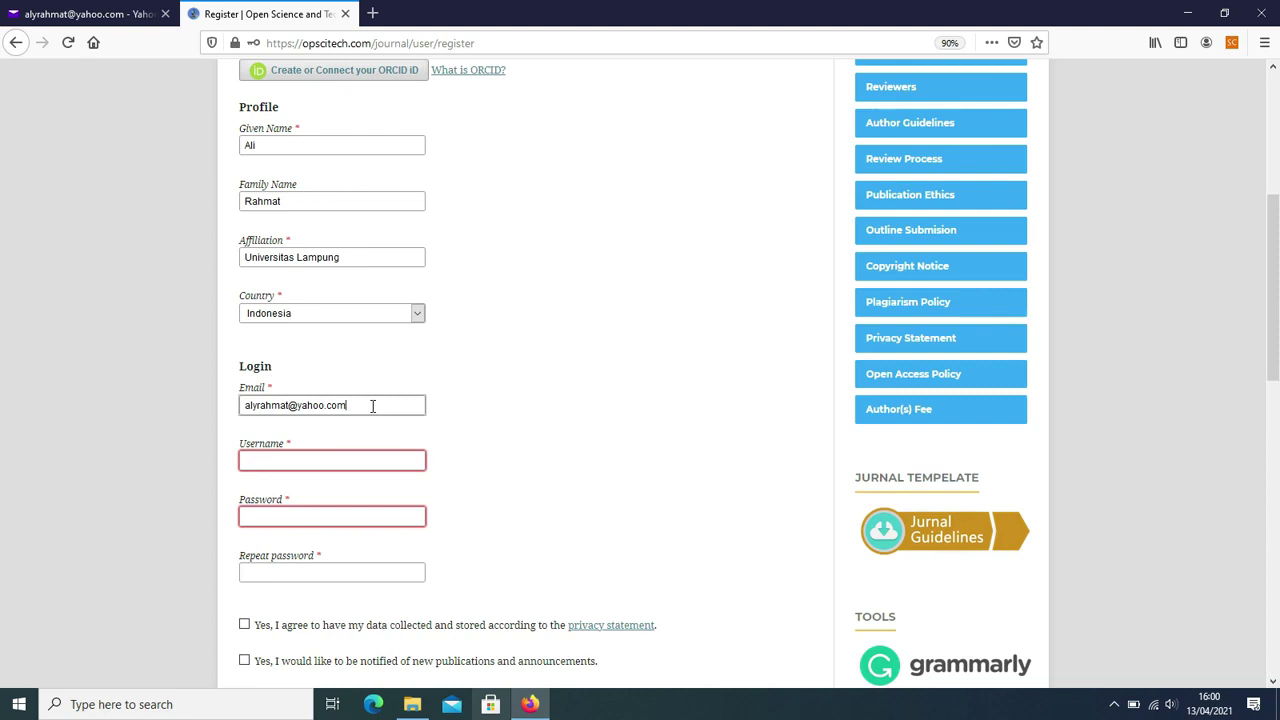
click(366, 452)
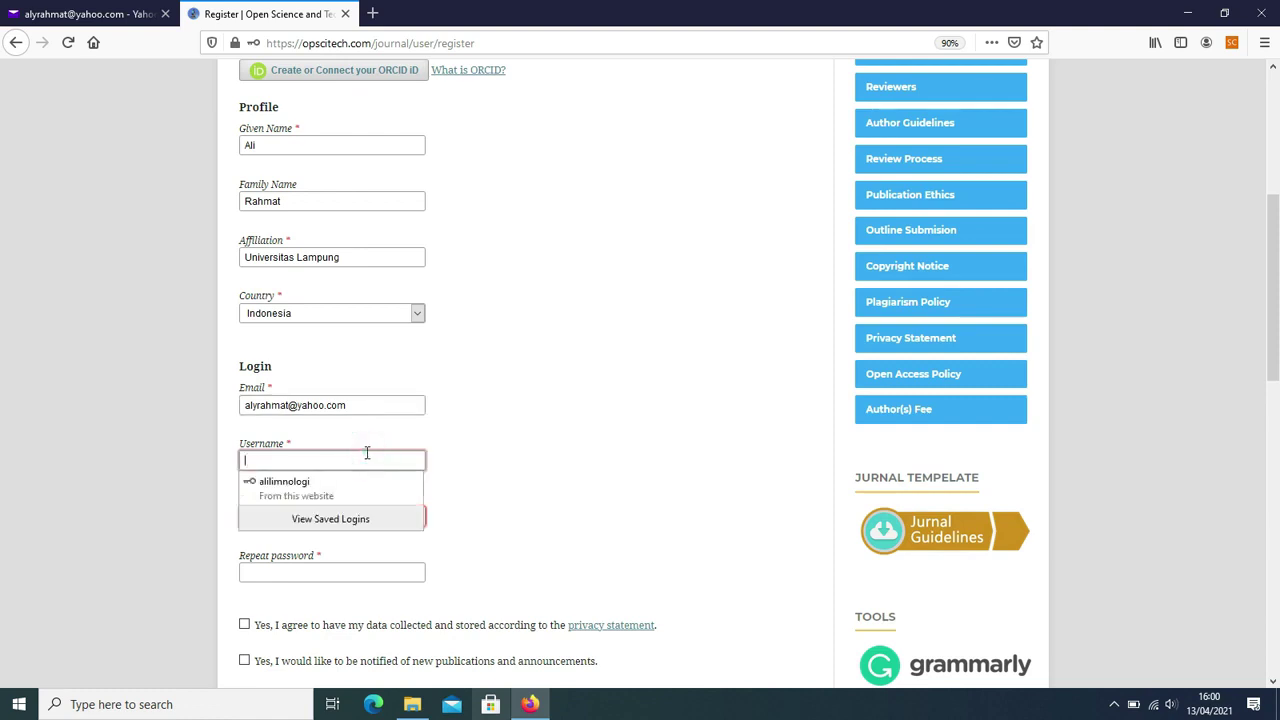
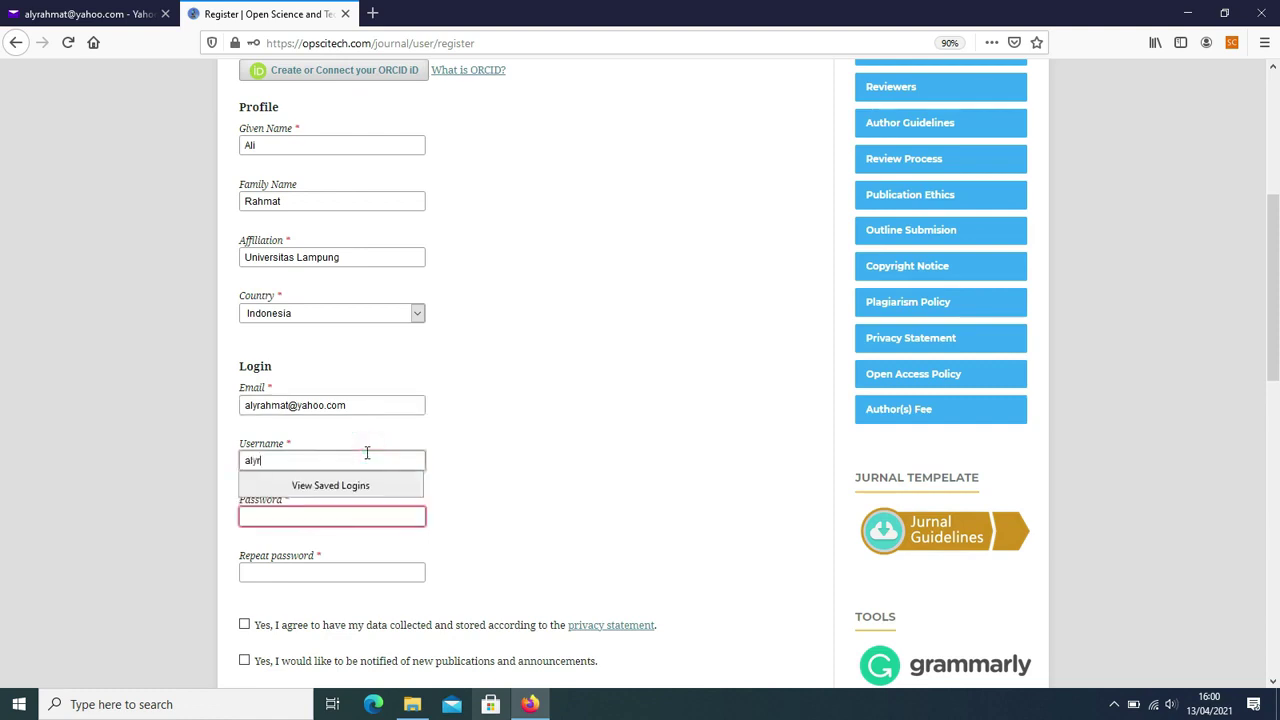
- Enter the new account's chosen username in the Username field
click(647, 456)
click(629, 461)
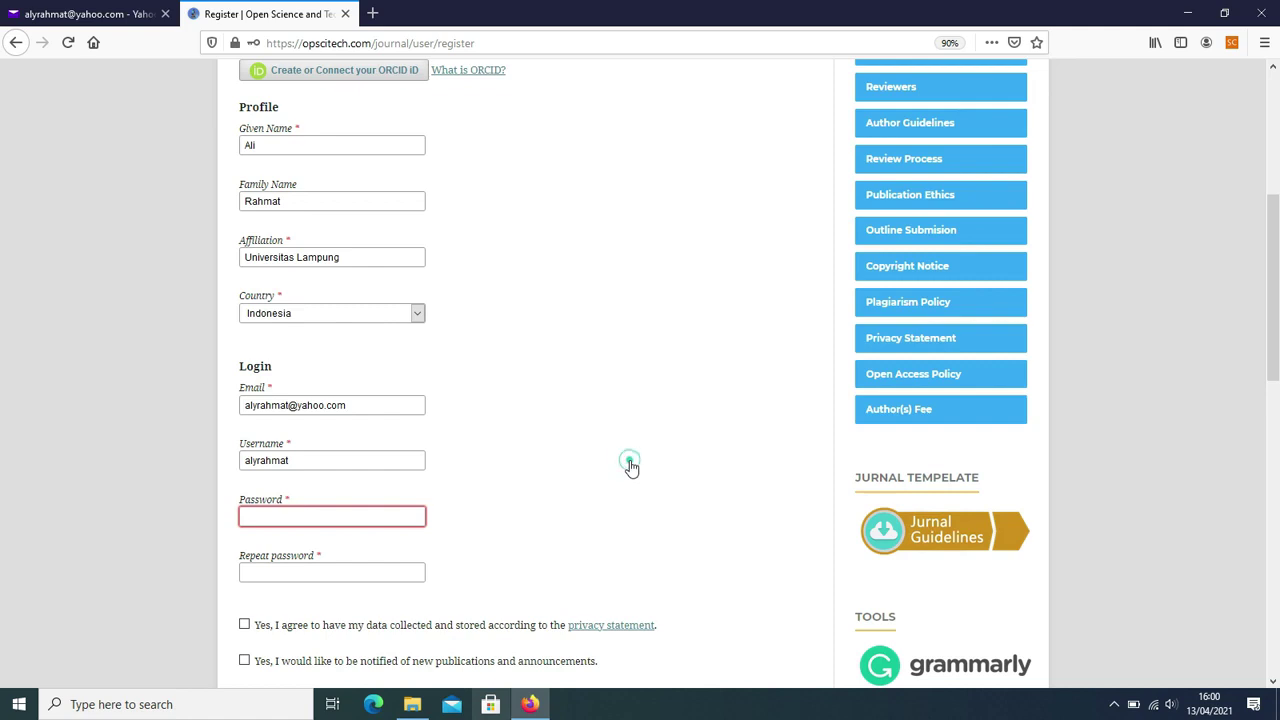
- Type the account password into both Password and Repeat password
click(297, 522)
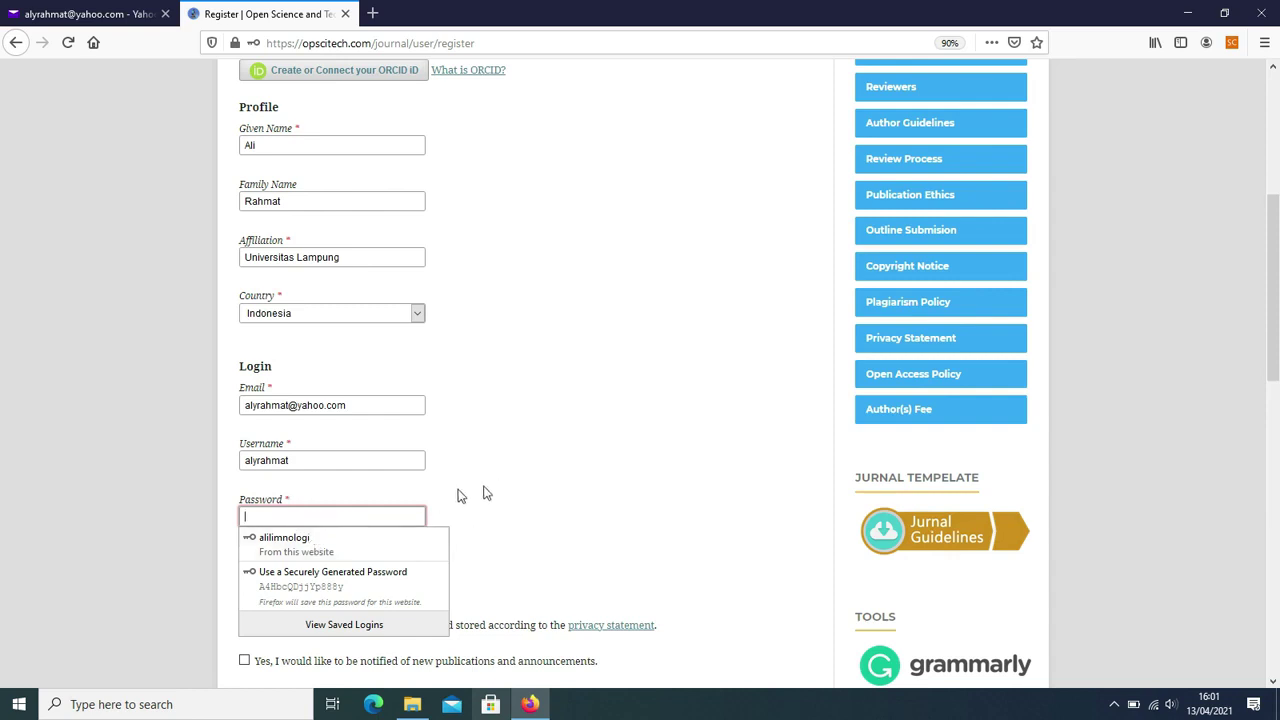
text(••••••)
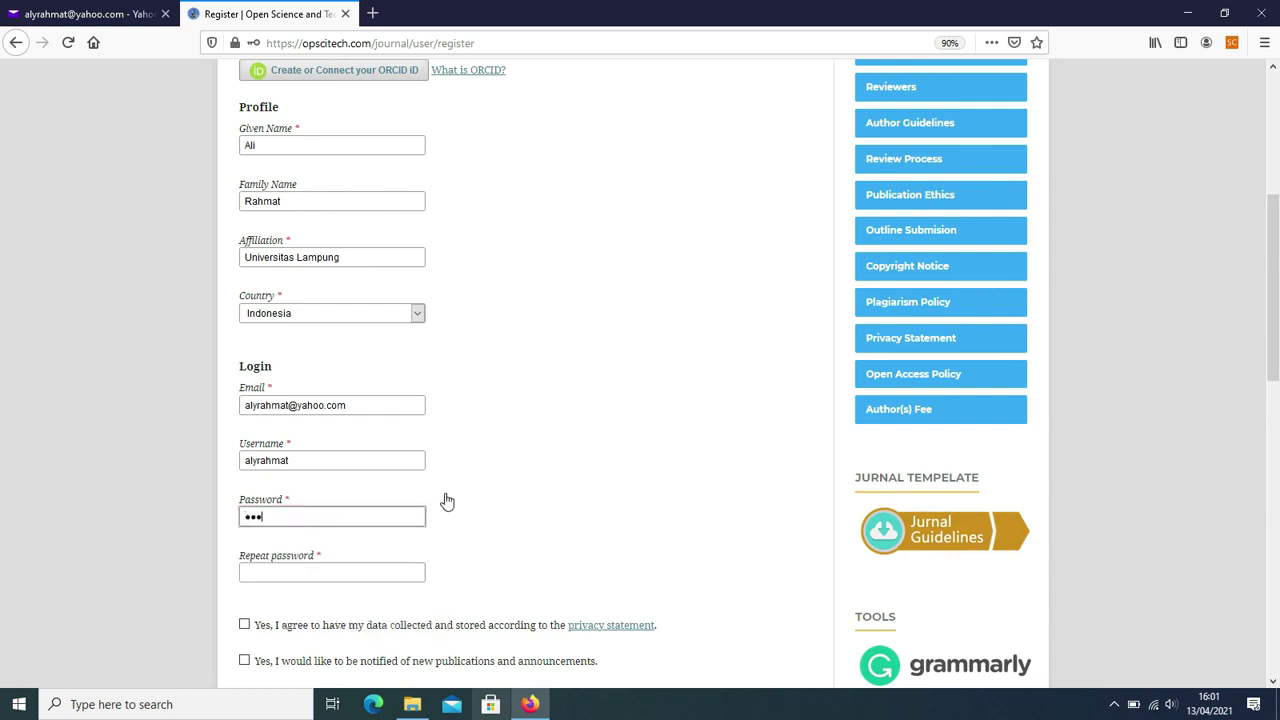
text(•)
key(BackSpace)
key(BackSpace)
key(BackSpace)
key(BackSpace)
key(BackSpace)
key(BackSpace)
key(BackSpace)
text(•••••••••••)
scroll(370, 483, down, 3)
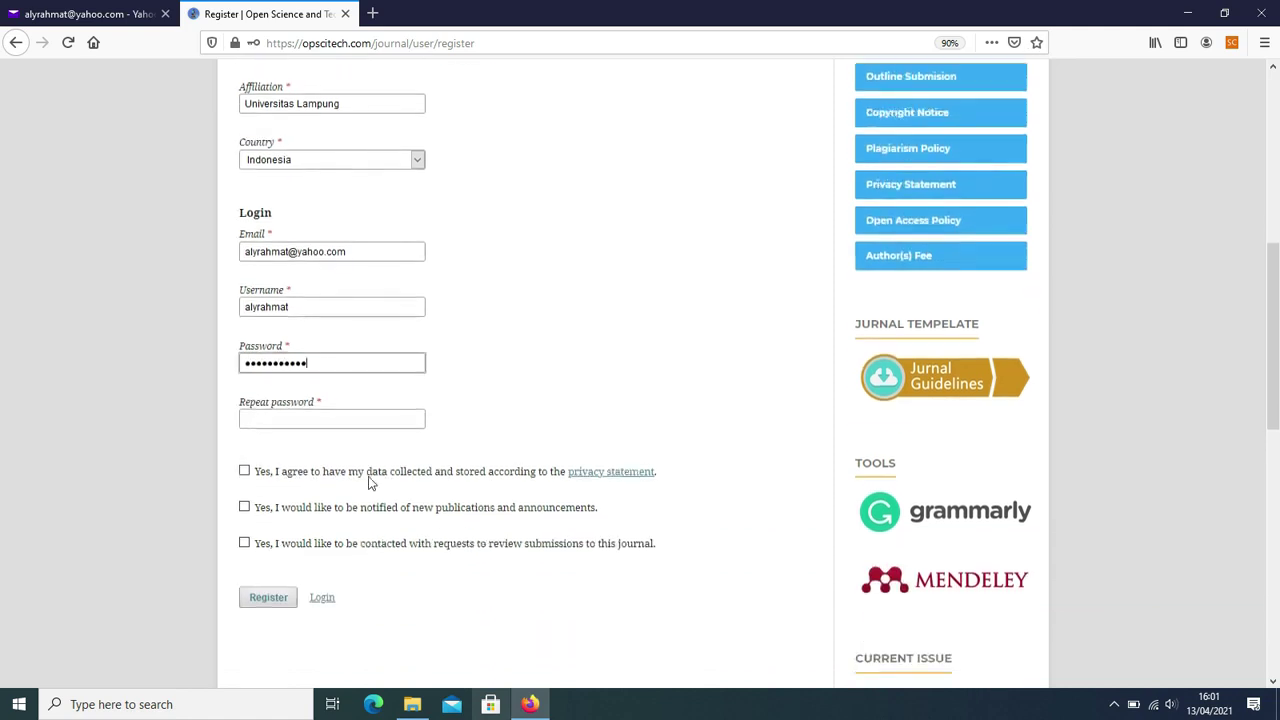
click(280, 425)
text(•••••••)
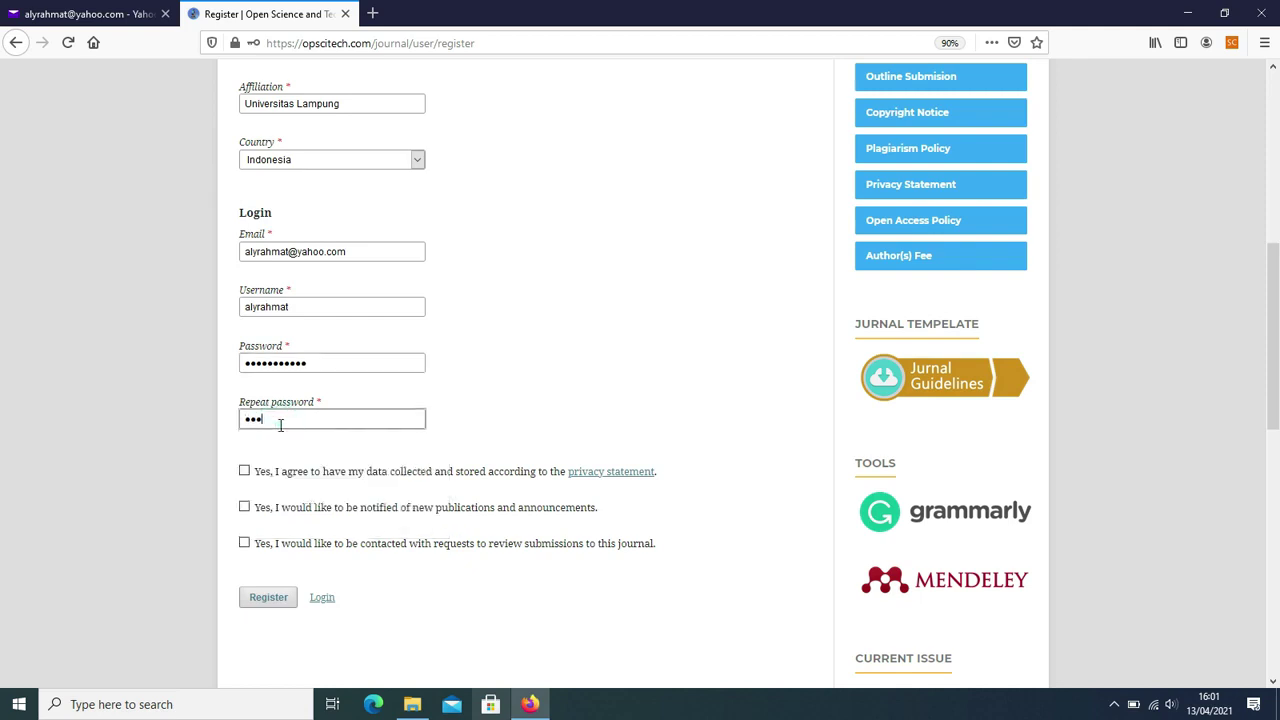
text(••••)
scroll(614, 346, down, 1)
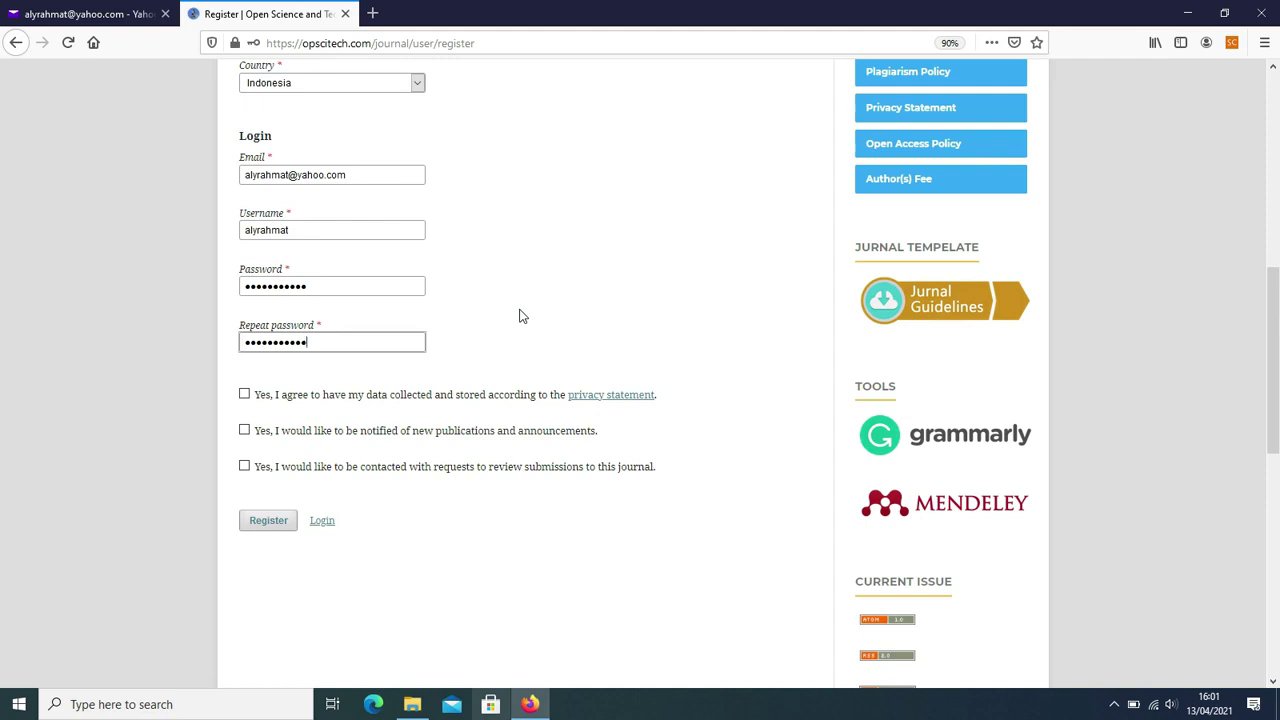
- Tick the privacy-consent and publication-notice checkboxes, then submit the Register form
click(245, 395)
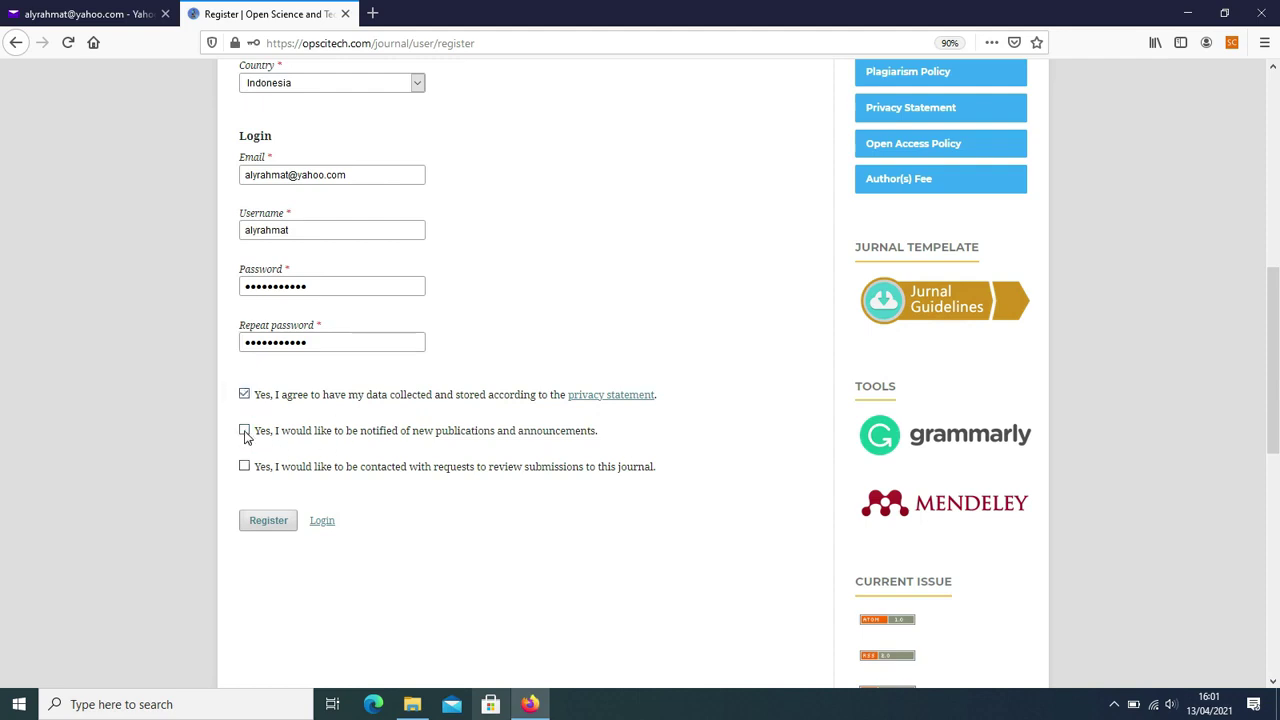
click(245, 432)
scroll(440, 510, down, 1)
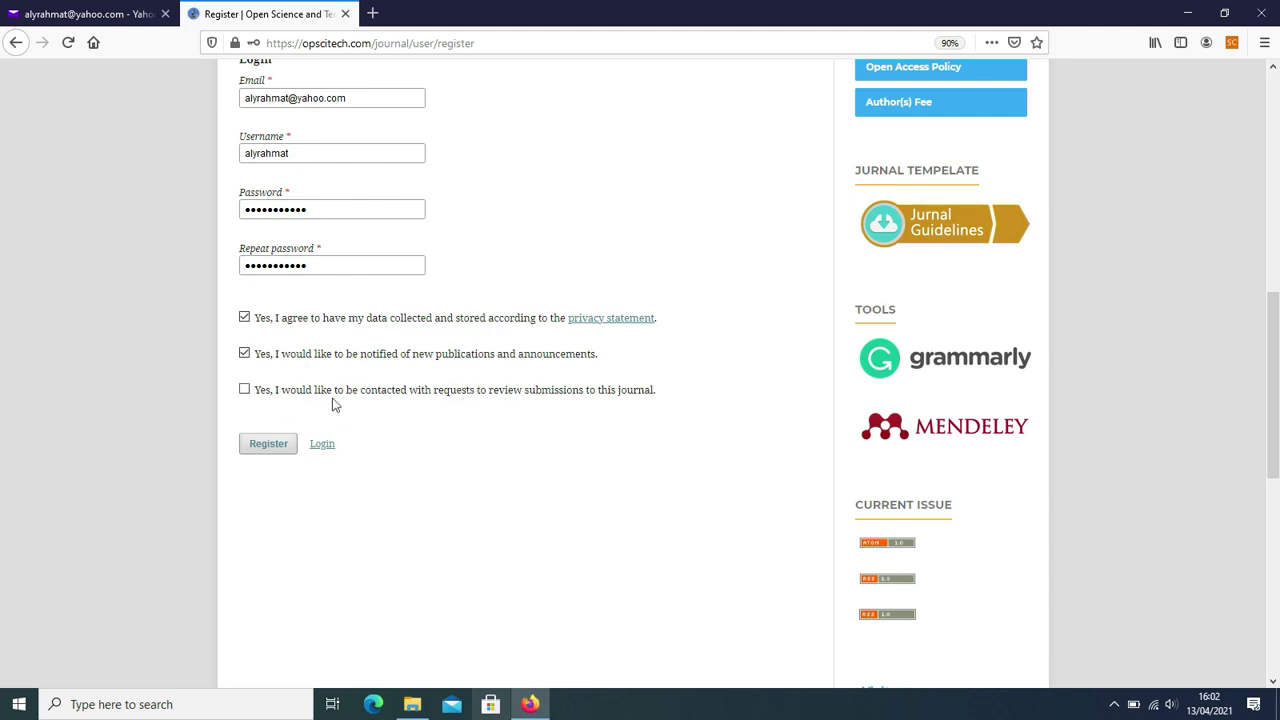
click(266, 446)
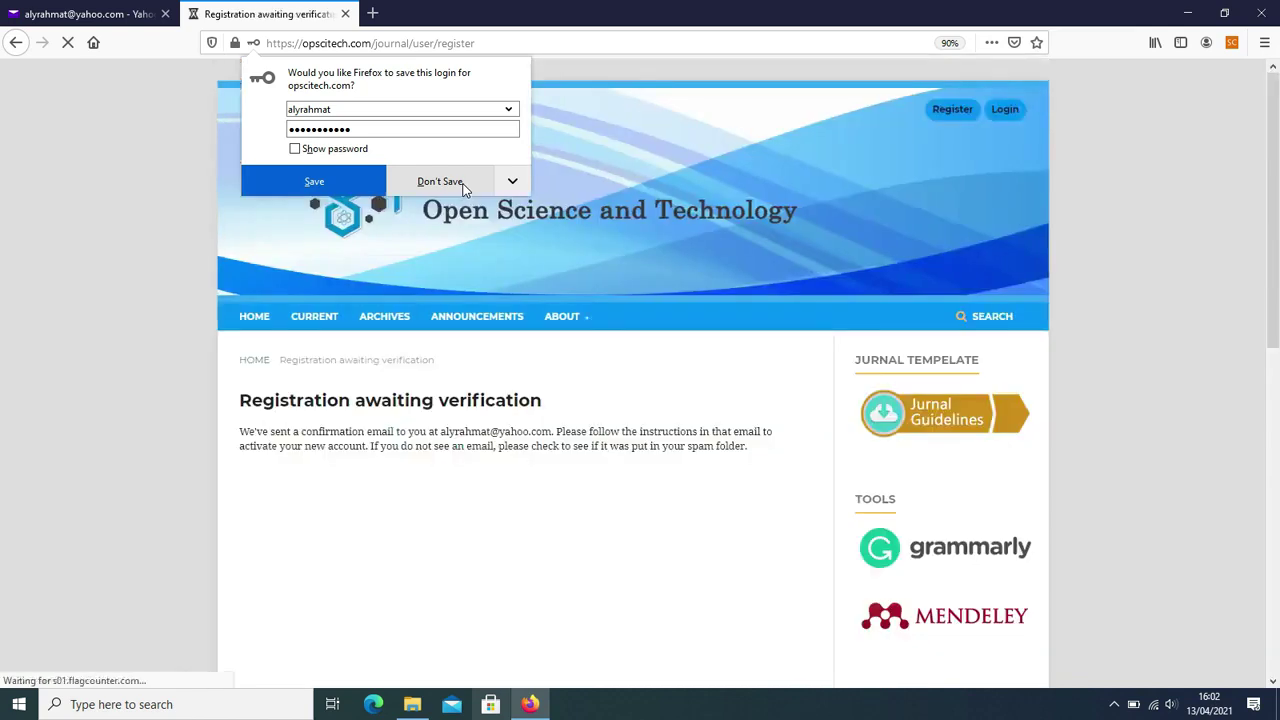
- Decline Firefox's save-login prompt and return to the Yahoo Mail tab
click(440, 181)
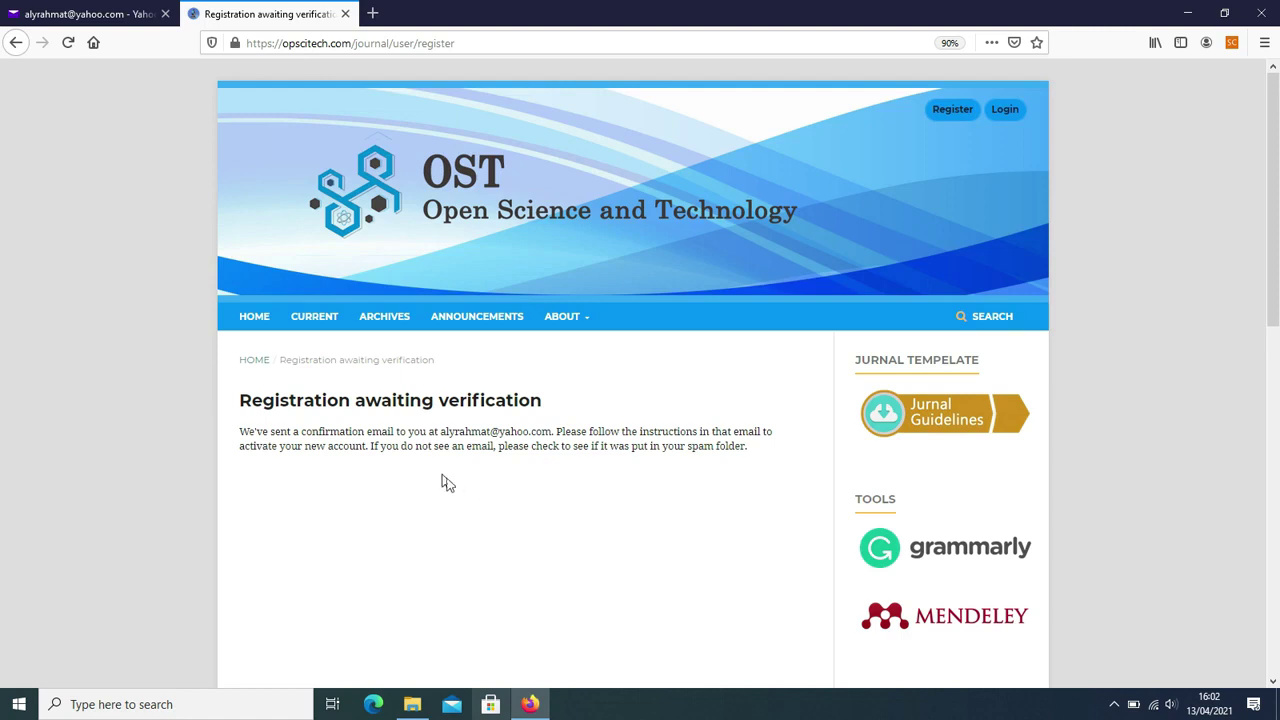
click(68, 12)
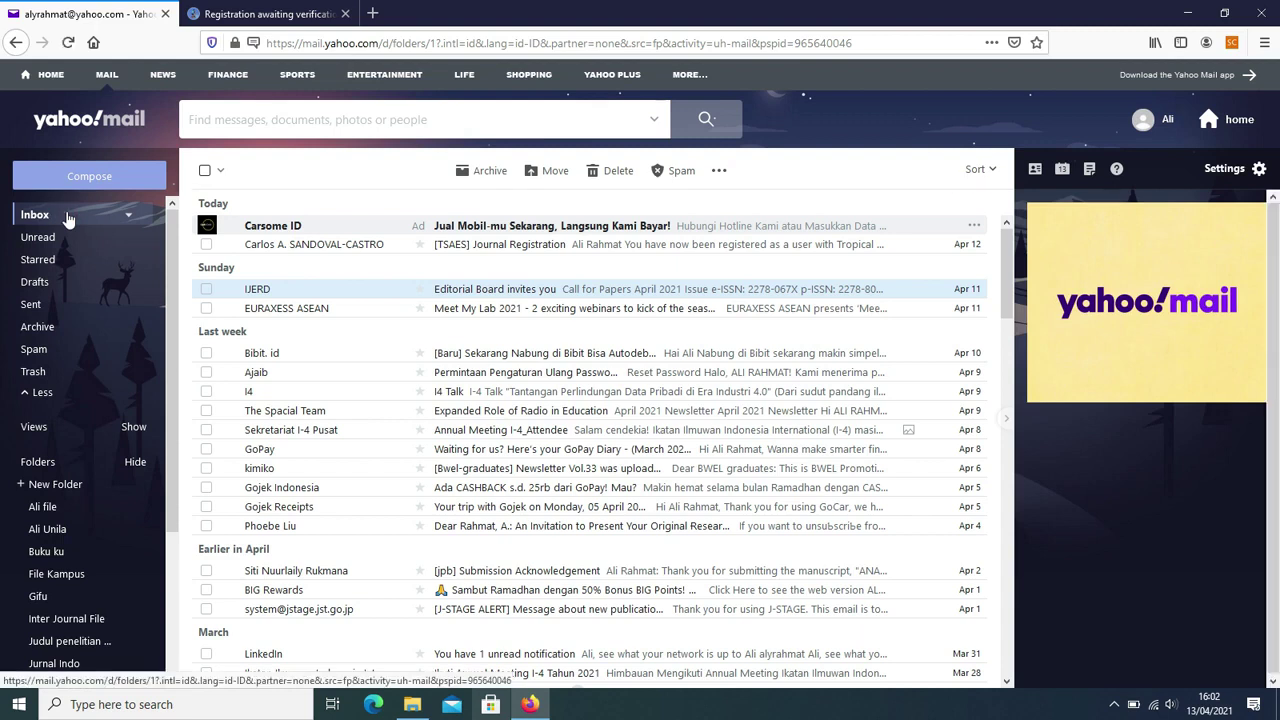
- Refresh the Yahoo inbox, open the '[OST] Validate Your Account' email and follow its activation link
click(64, 217)
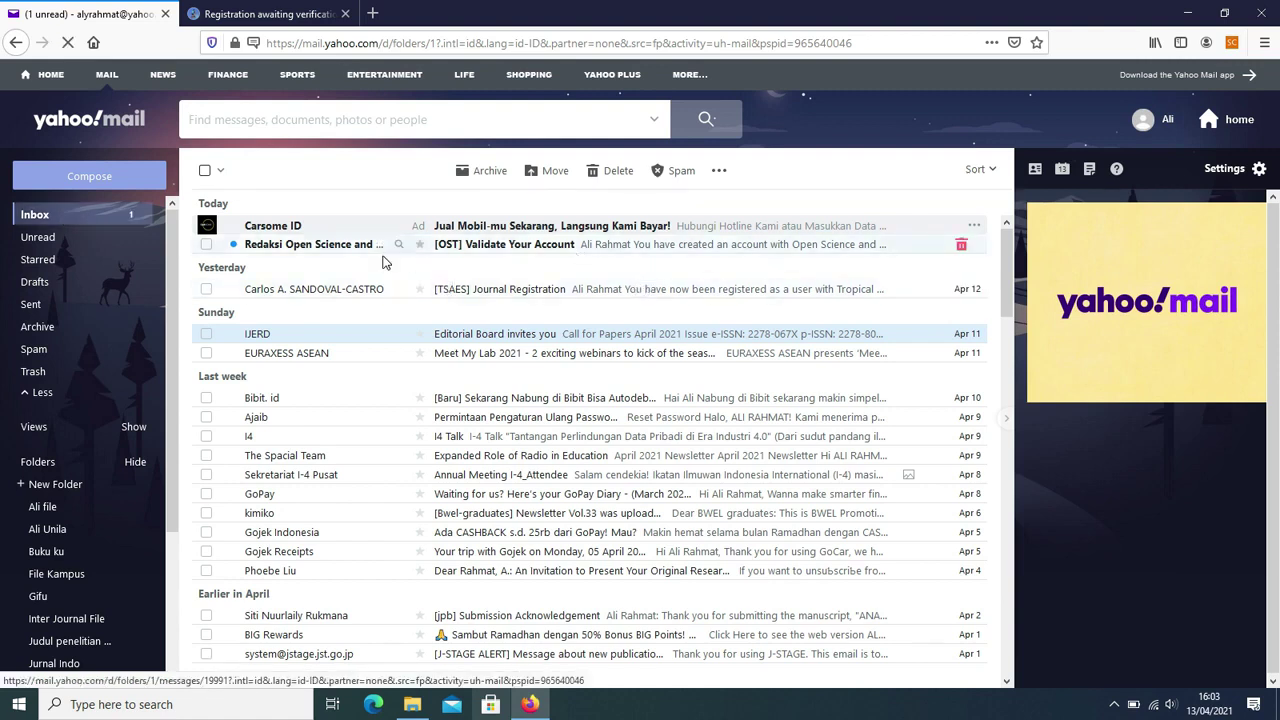
click(561, 250)
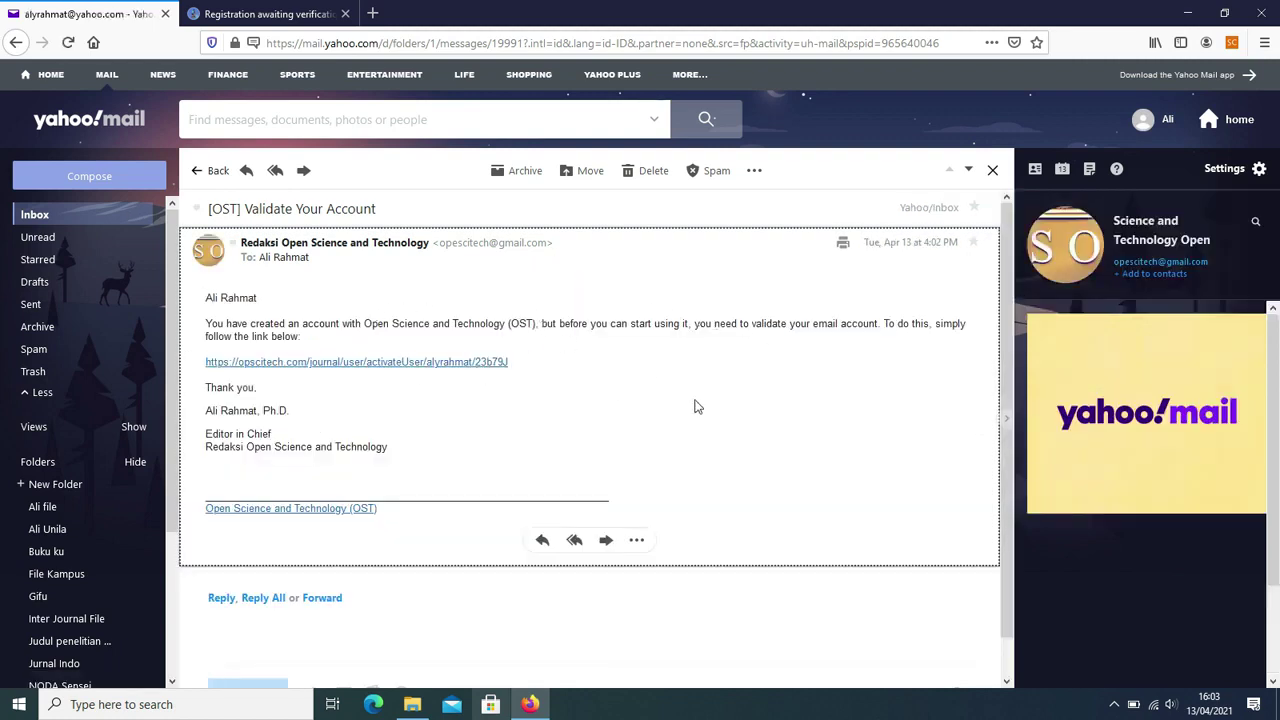
click(384, 366)
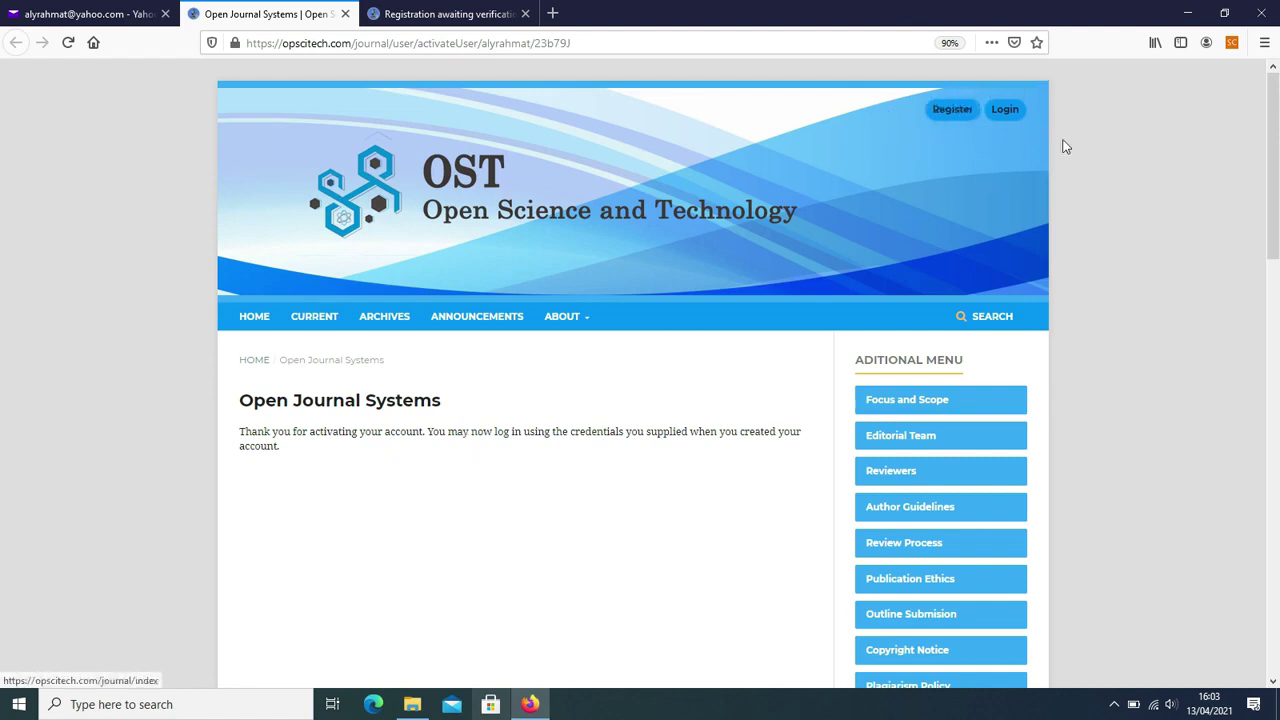
- Go to the OST journal's login page
click(1005, 110)
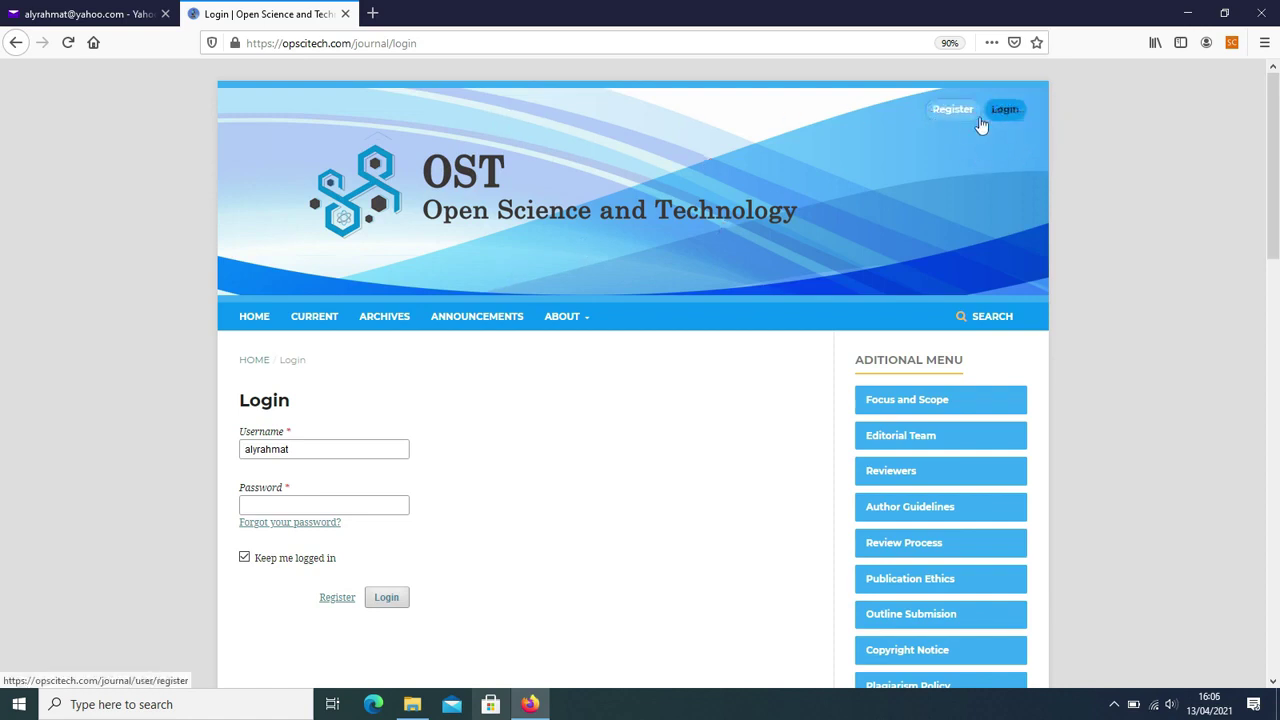
click(1003, 118)
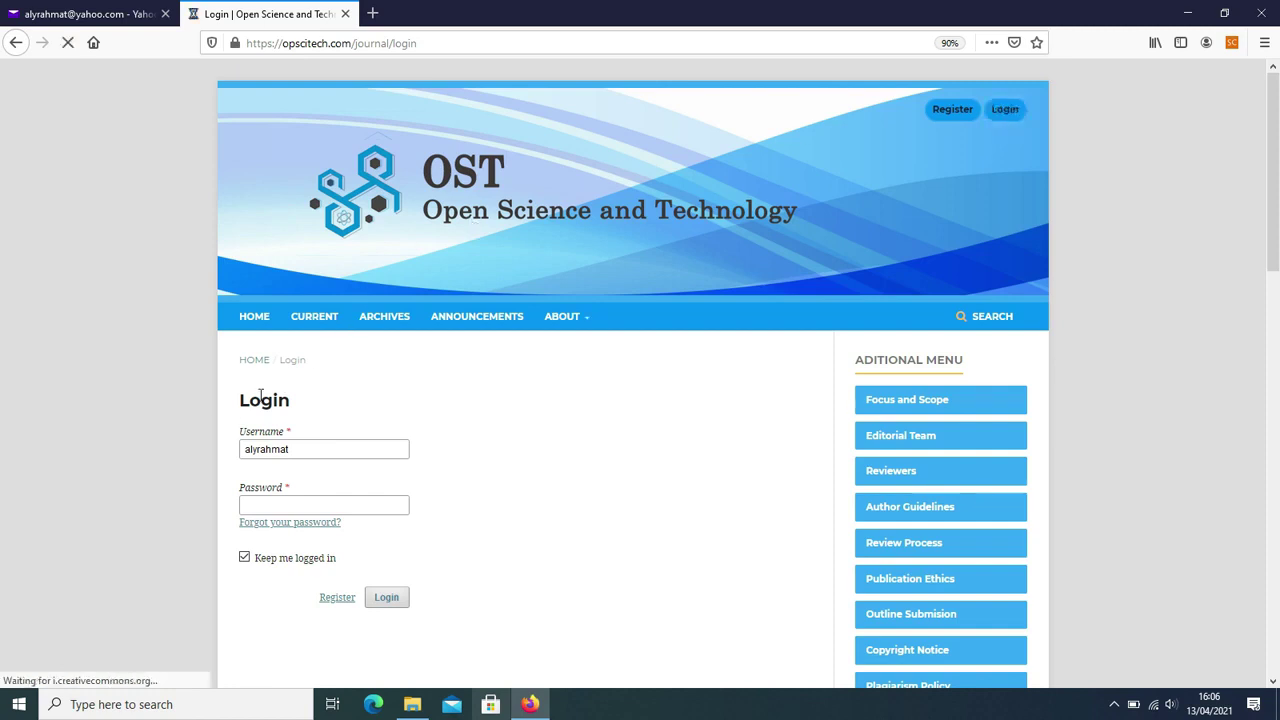
scroll(494, 394, down, 3)
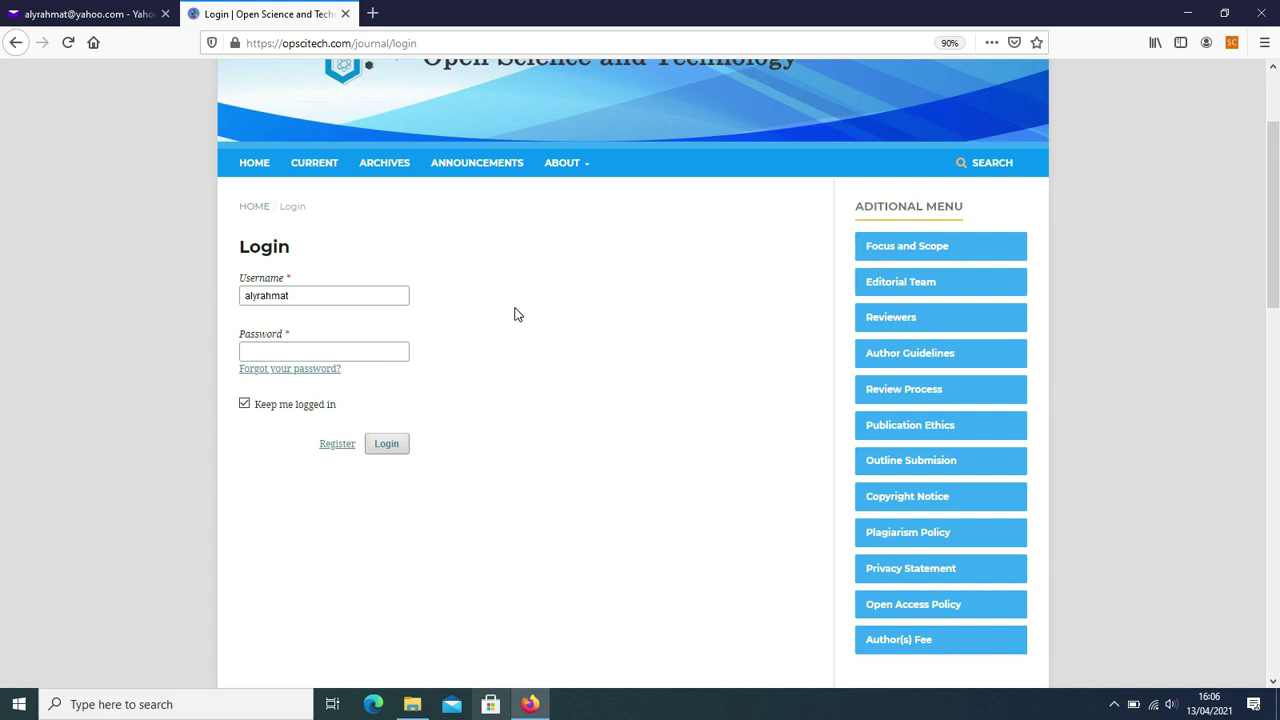
- Replace the username with the registered username, enter the account password, and log in
click(320, 296)
double_click(320, 296)
key(BackSpace)
click(530, 315)
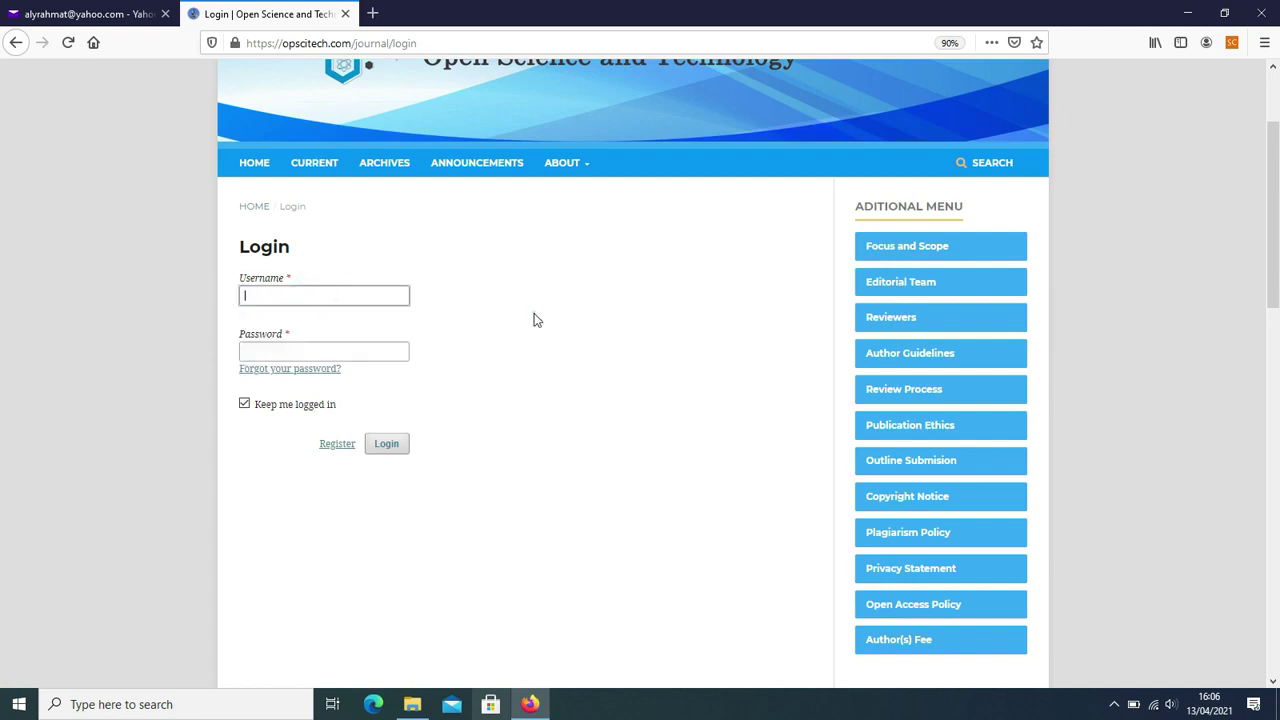
click(300, 290)
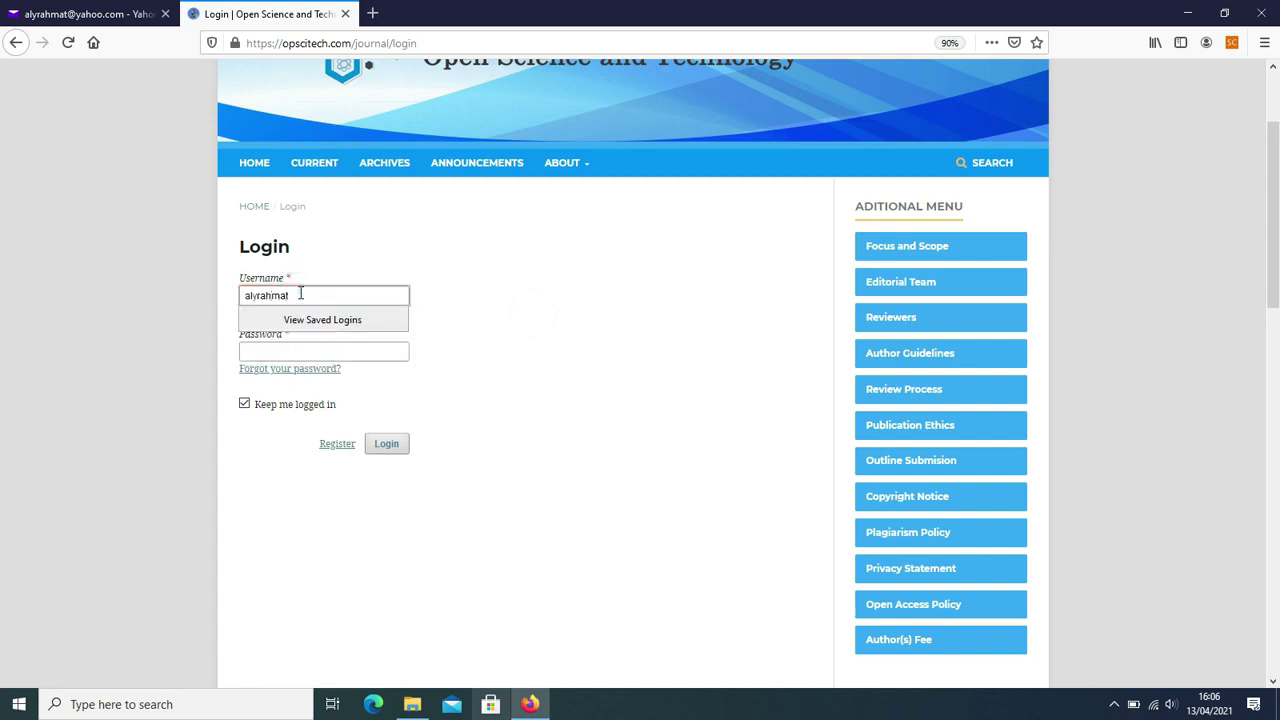
click(541, 311)
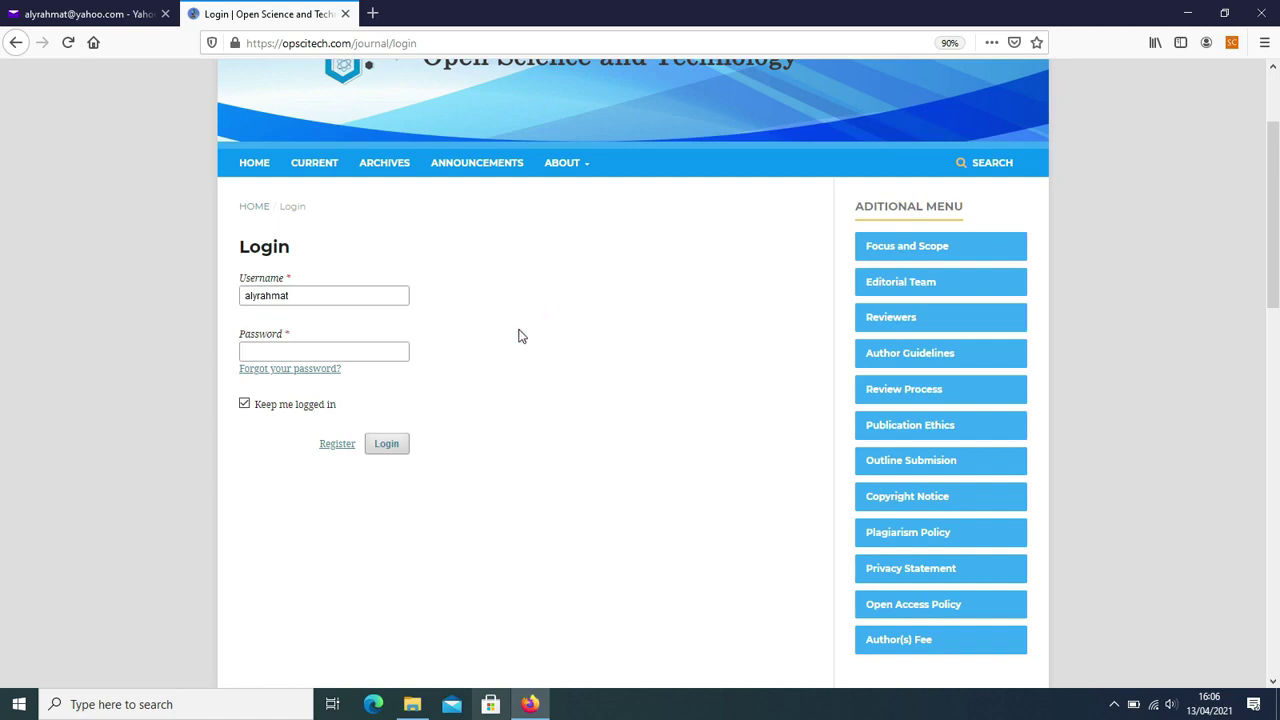
click(307, 350)
text(a)
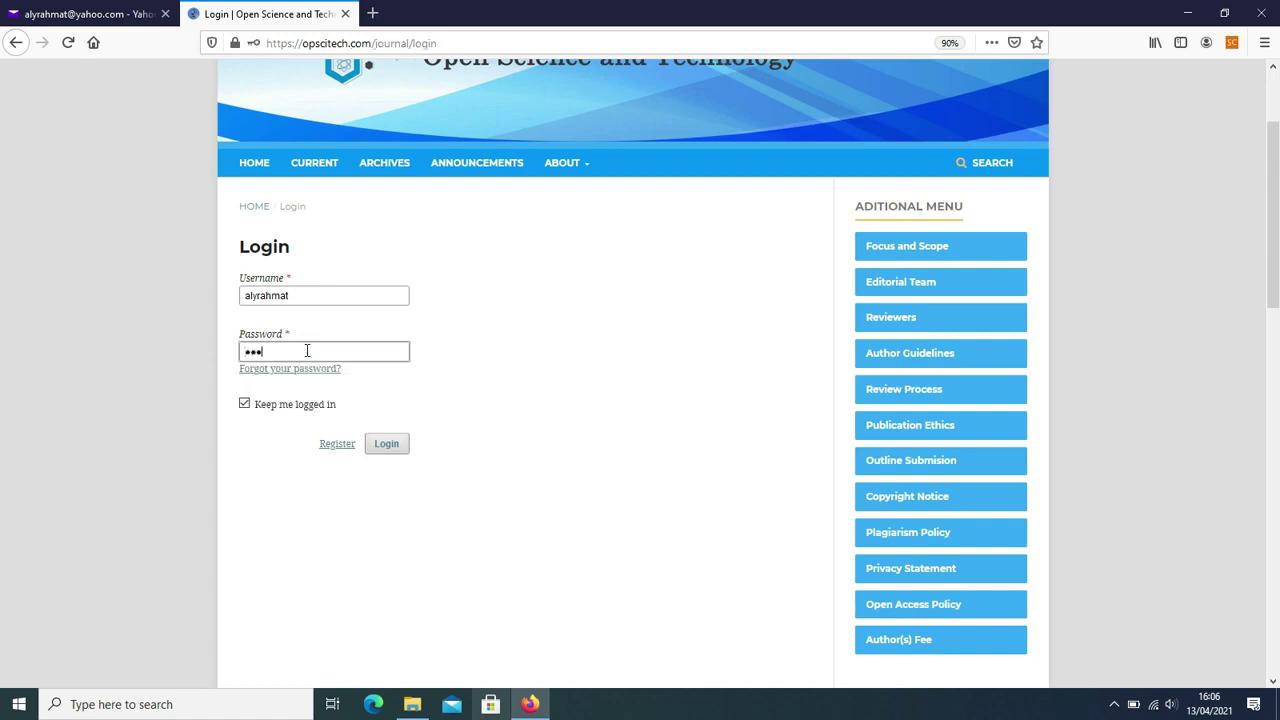
text(aa)
click(384, 446)
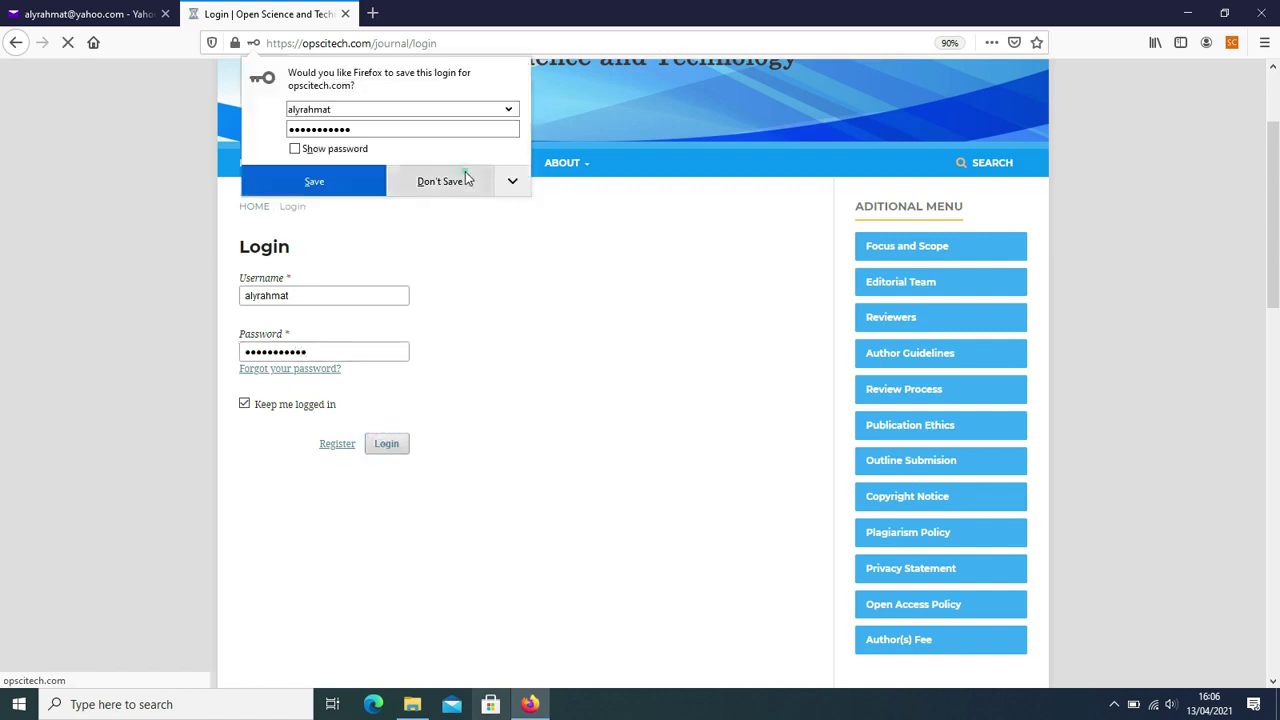
- Decline saving the browser login, open the account profile from the dashboard, and save the Identity details
click(434, 181)
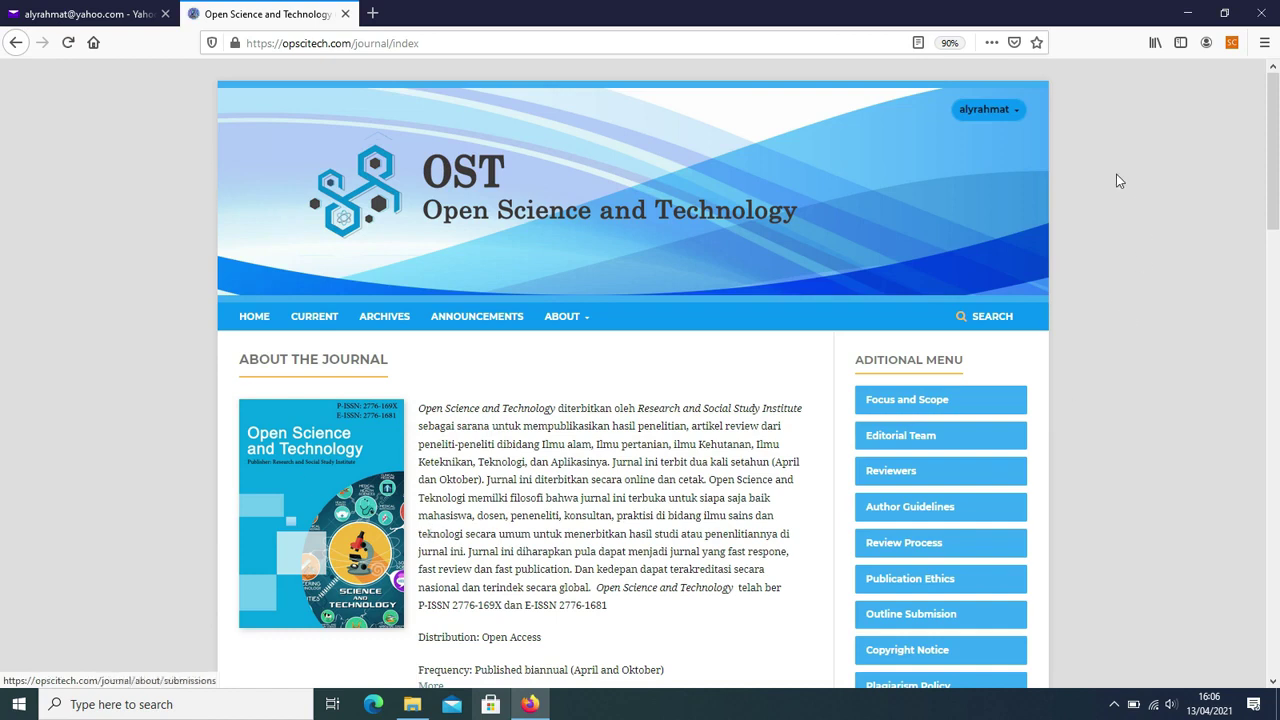
click(1000, 112)
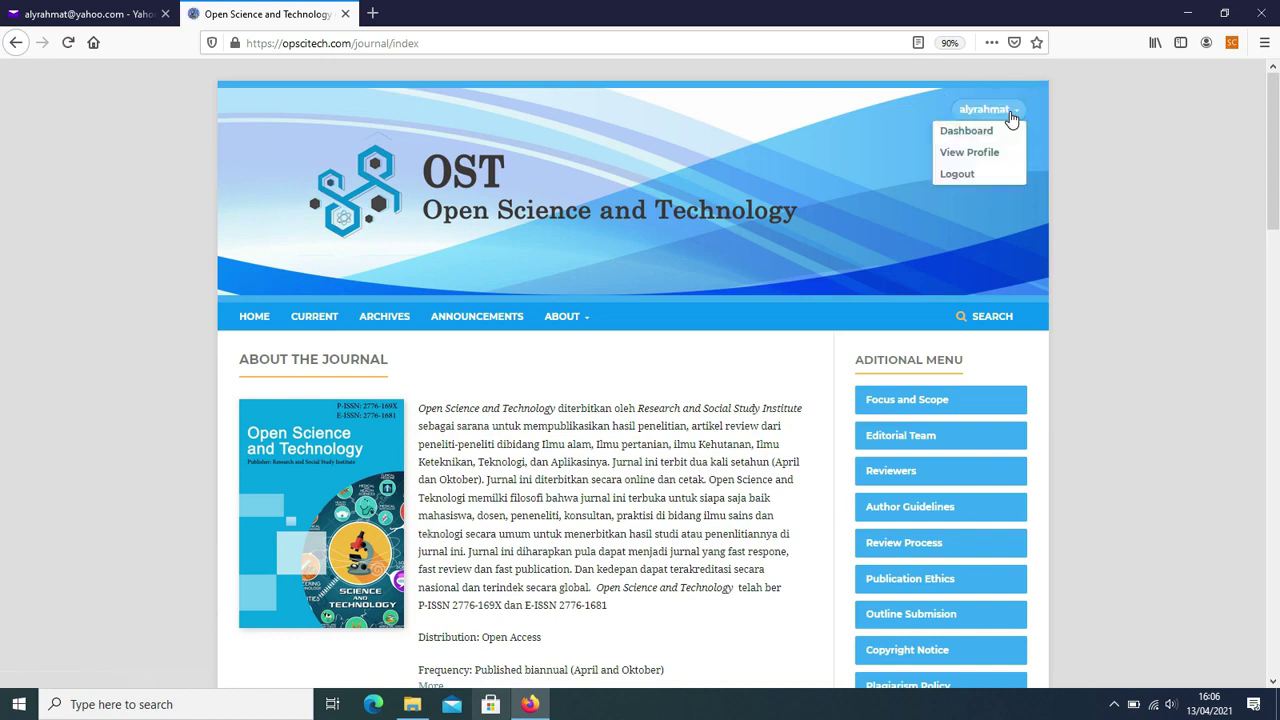
click(997, 133)
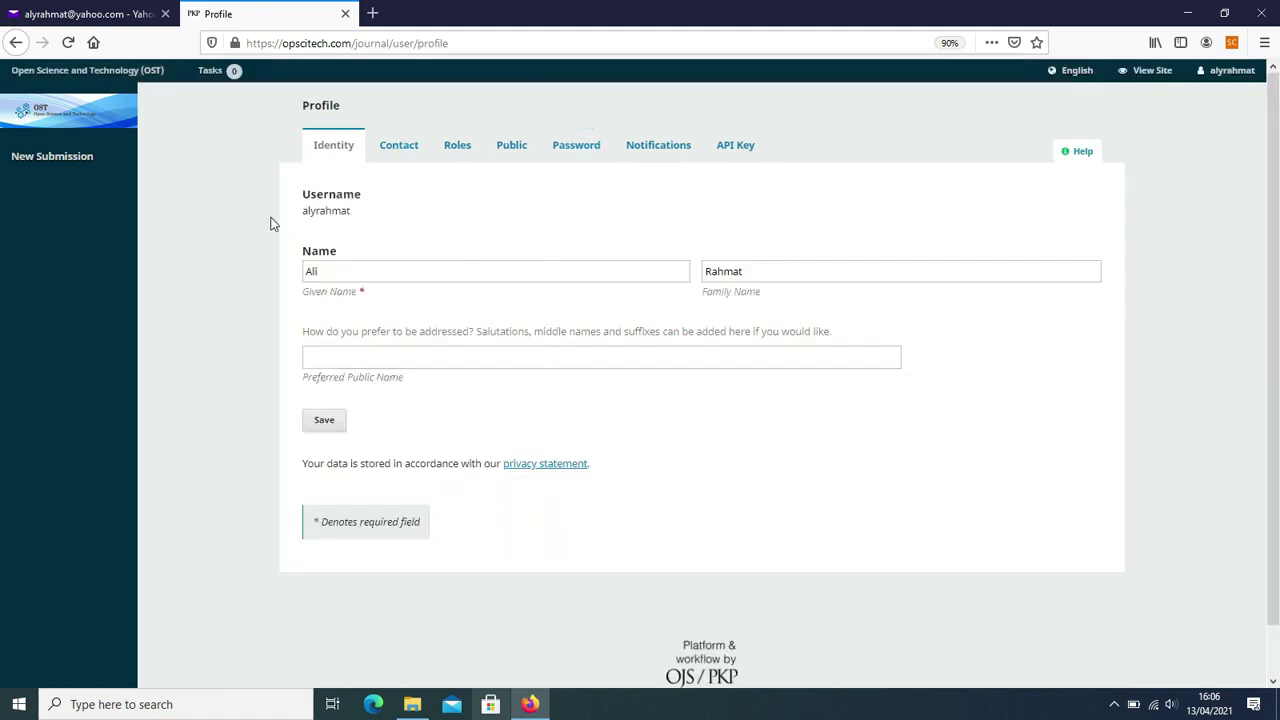
click(309, 424)
scroll(485, 270, down, 3)
scroll(485, 268, up, 3)
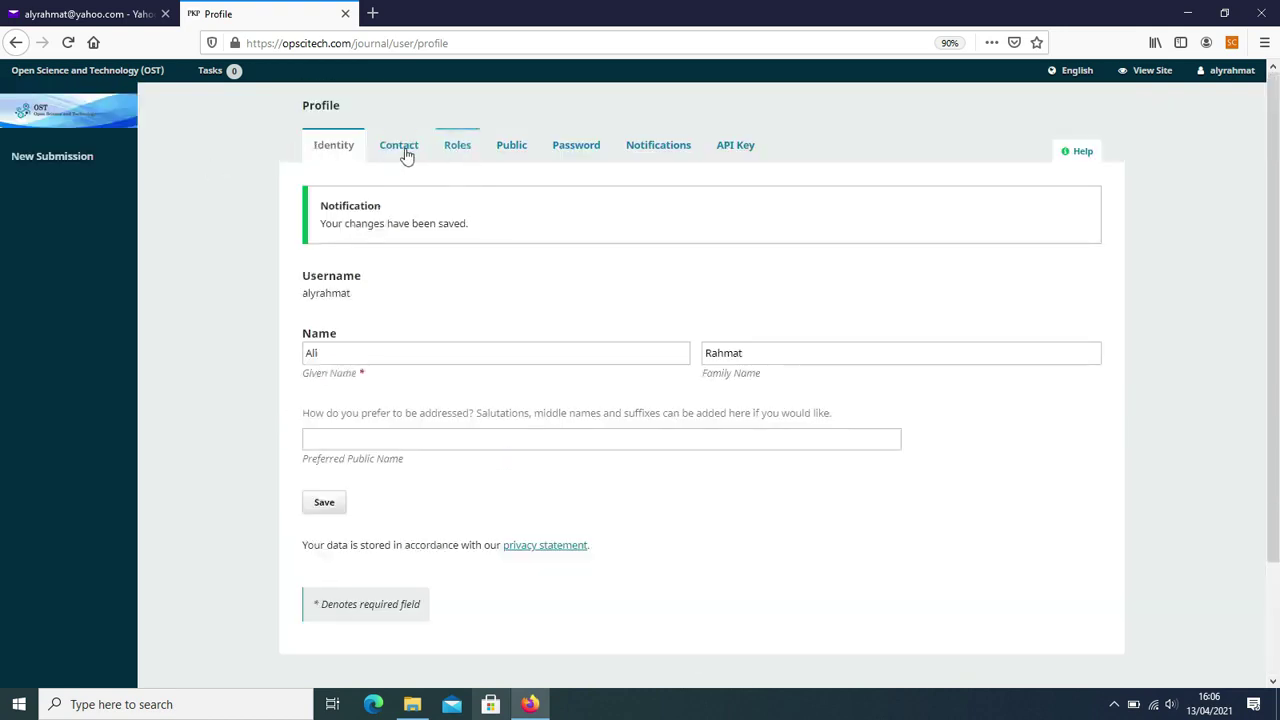
- On the Contact tab, tick Bahasa Indonesia and English as working languages and save
click(401, 148)
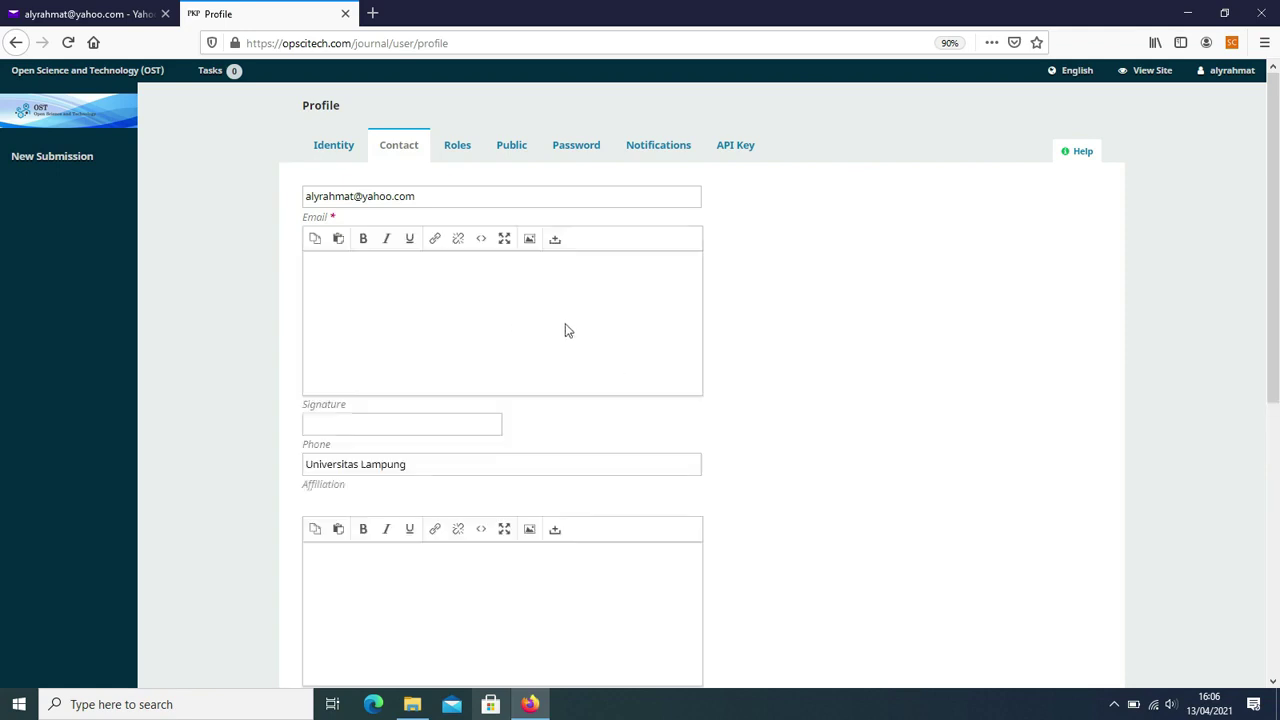
scroll(479, 285, down, 3)
scroll(475, 281, down, 3)
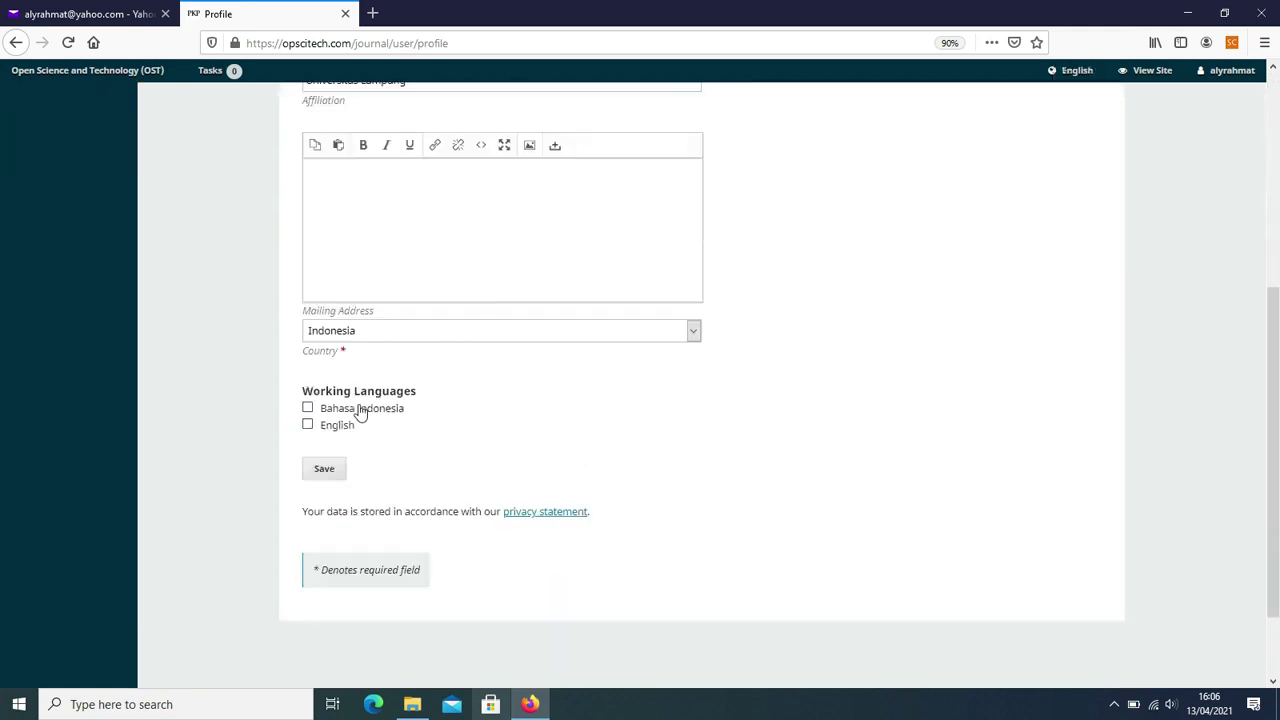
click(307, 408)
click(308, 425)
click(324, 474)
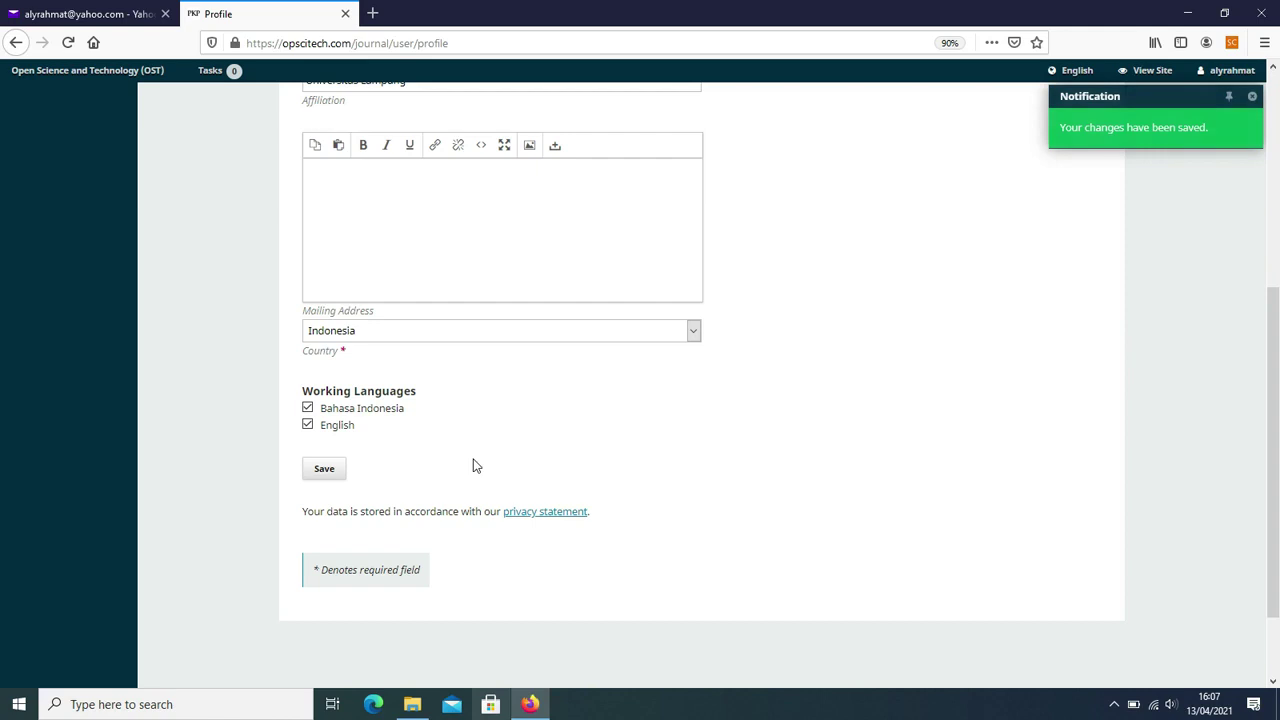
scroll(472, 455, up, 4)
click(456, 152)
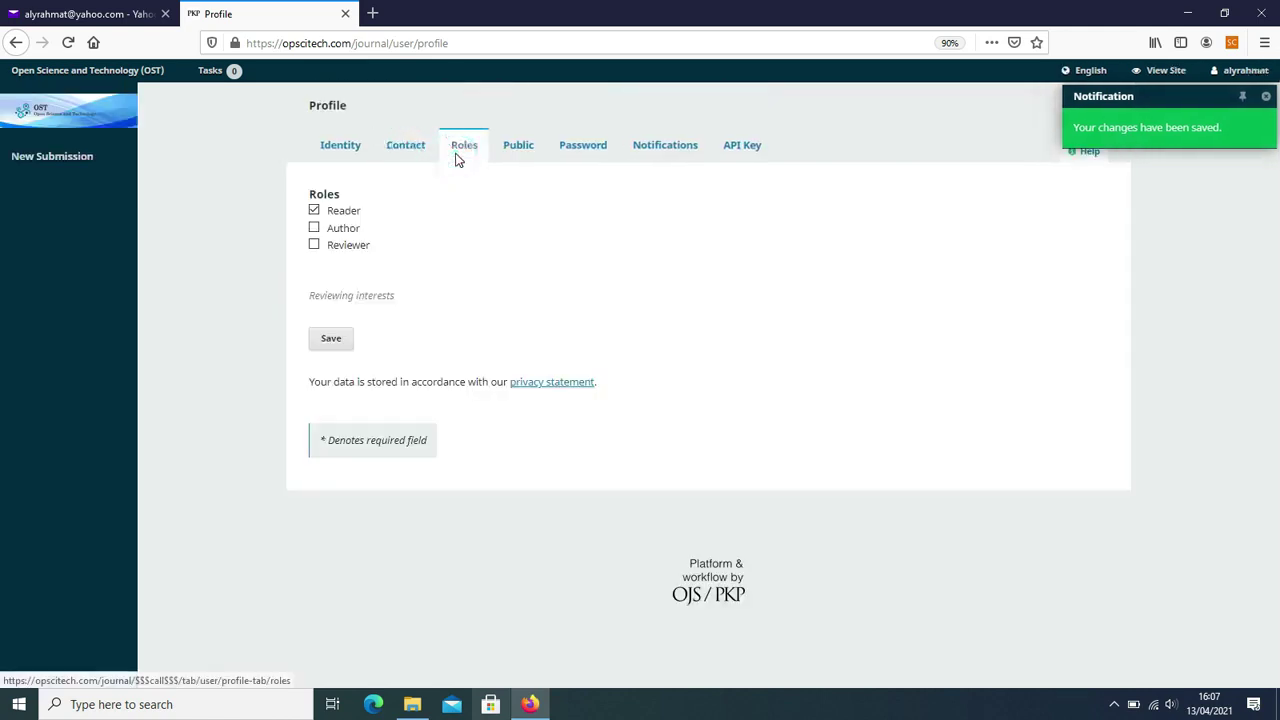
- Tick the Author role, save the Roles tab, and review the Public profile settings
click(314, 228)
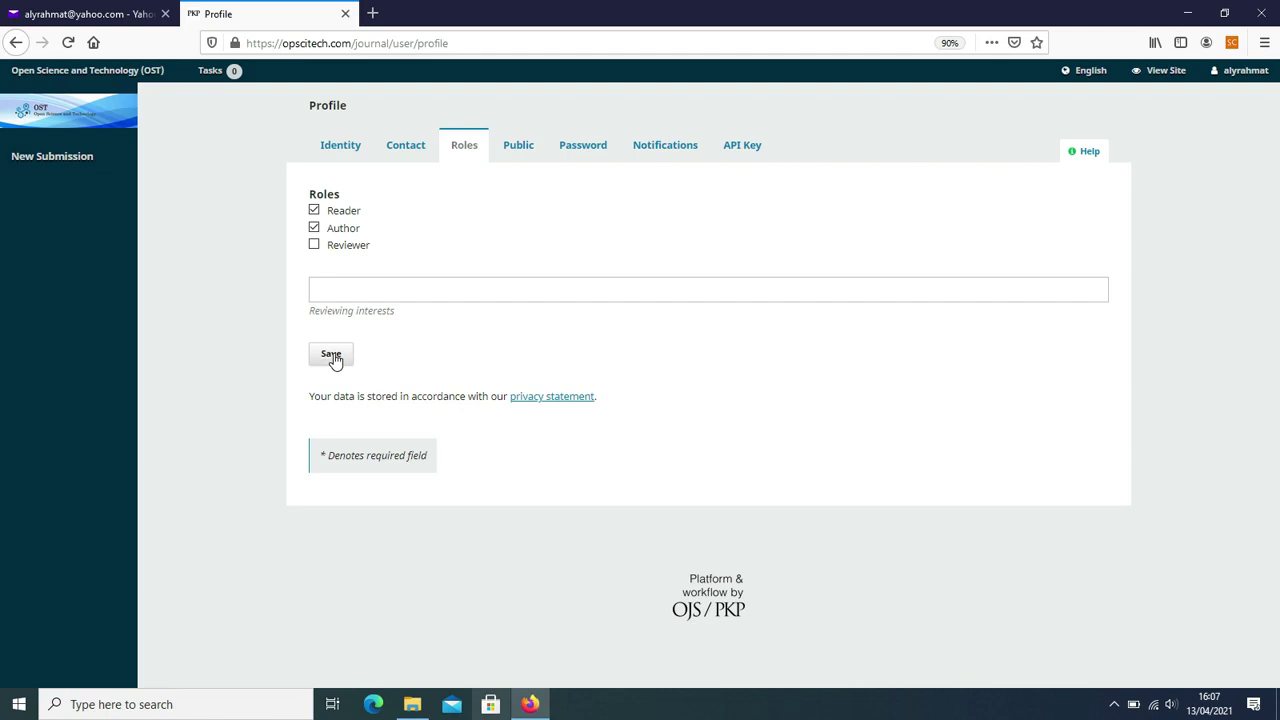
click(334, 356)
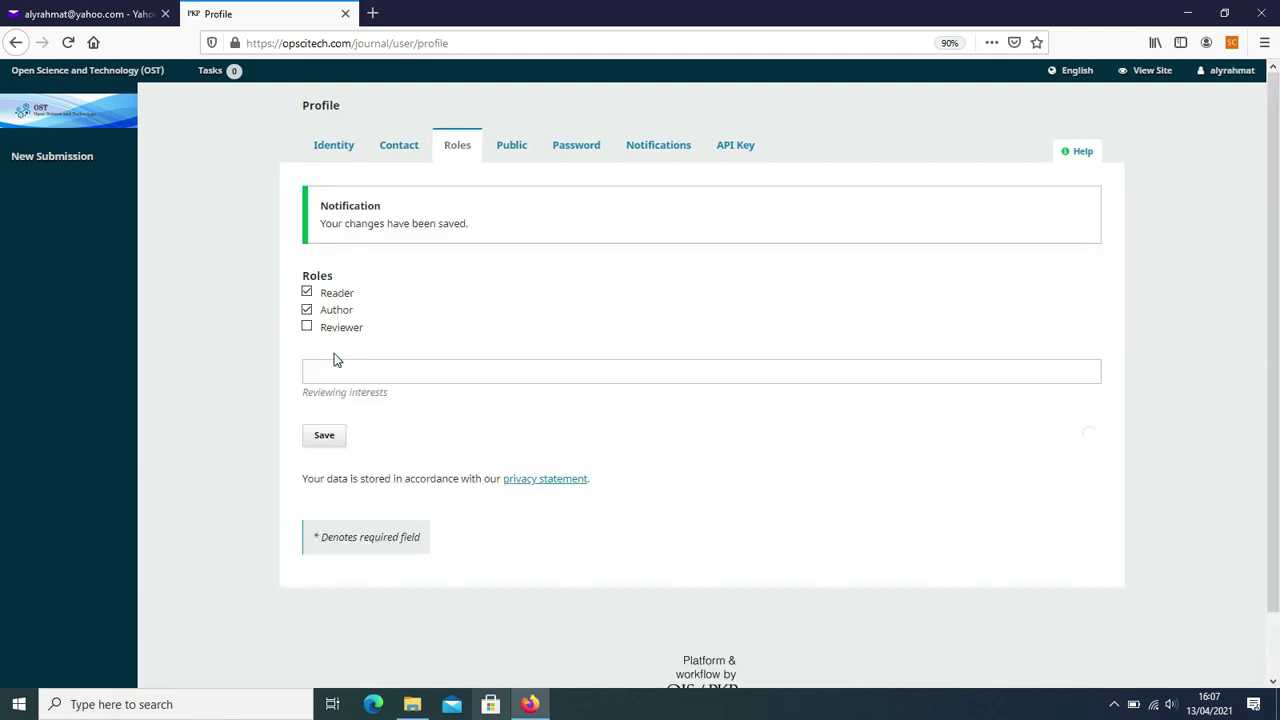
click(508, 155)
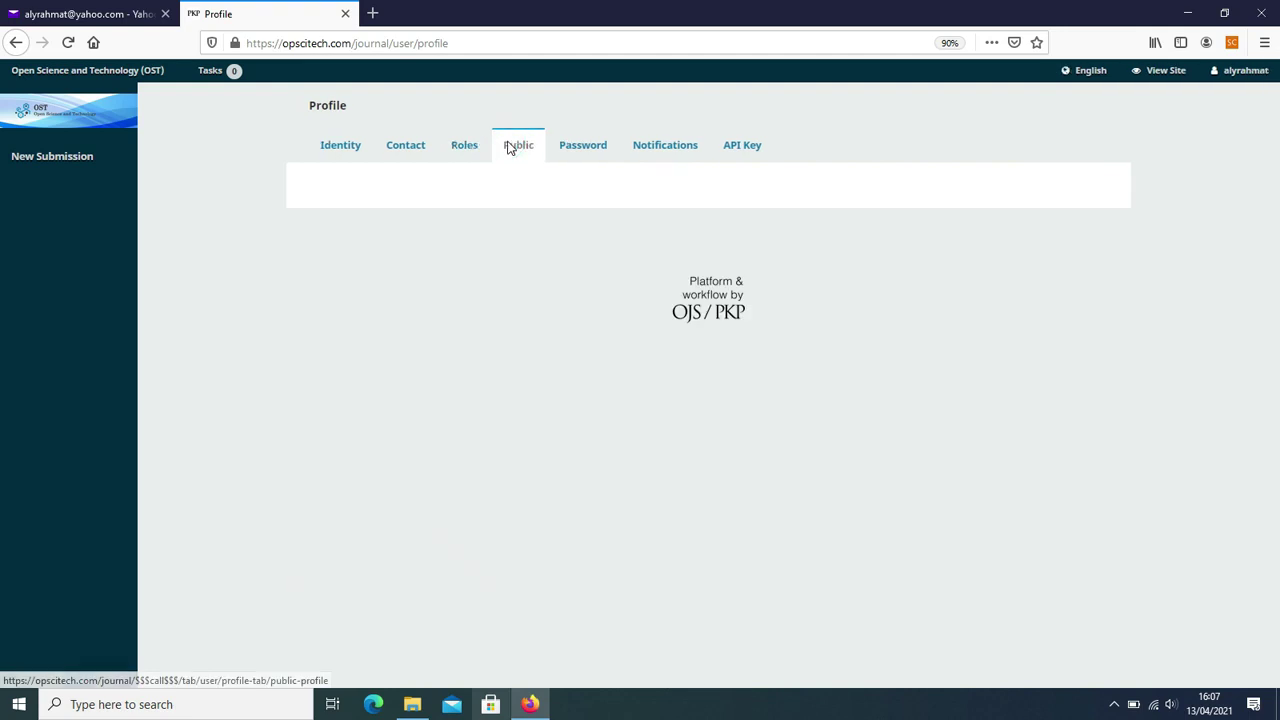
scroll(491, 371, down, 3)
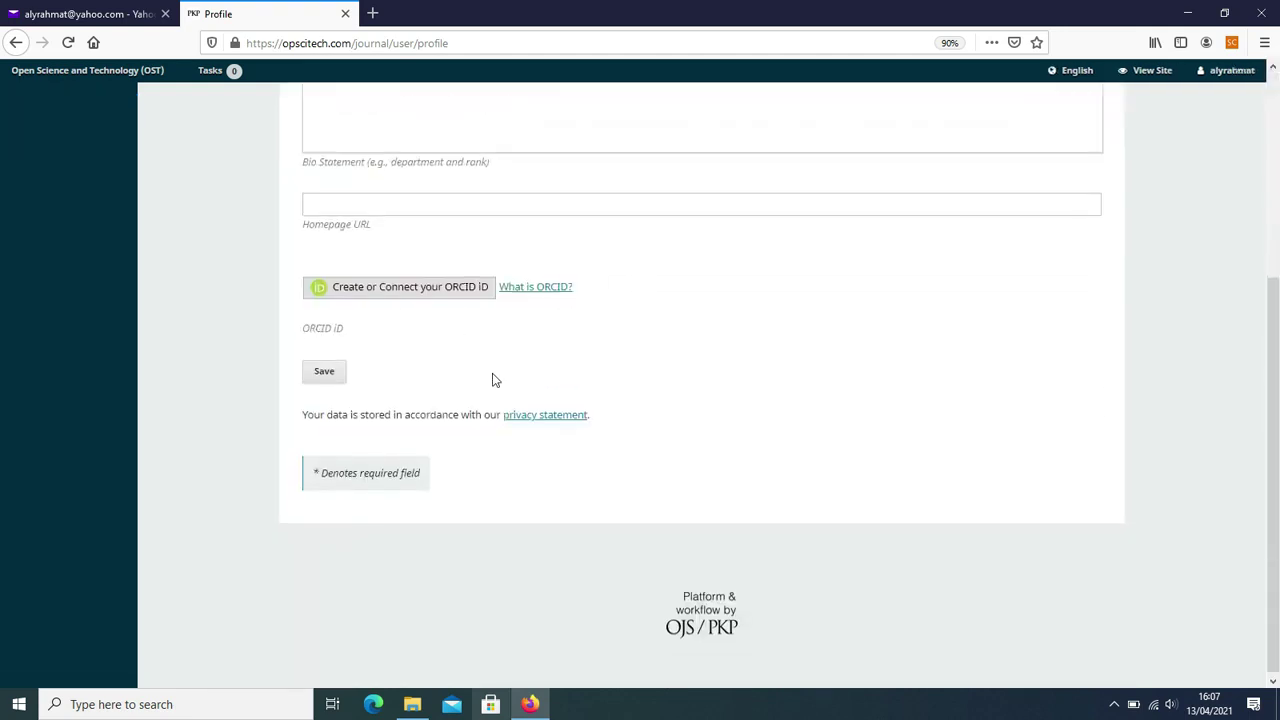
scroll(497, 369, up, 3)
- Open the Password tab and cancel the unsaved-changes prompt to remain there
click(574, 138)
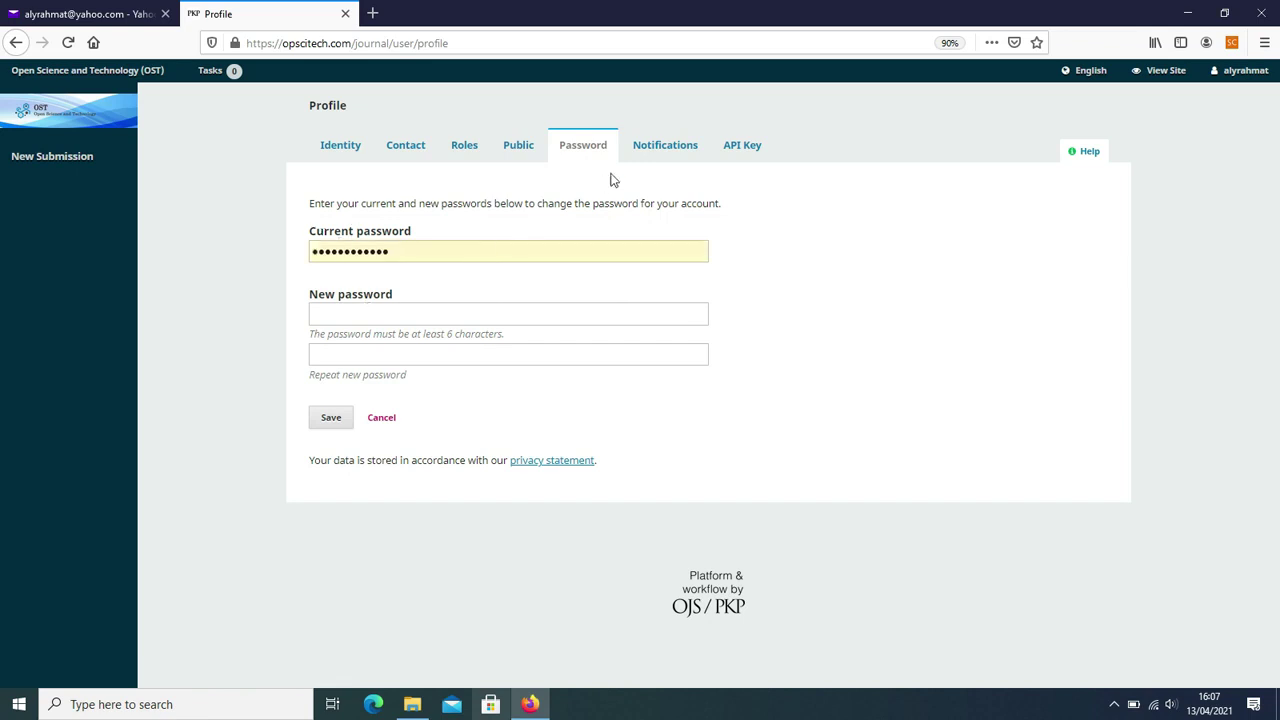
click(661, 145)
click(778, 324)
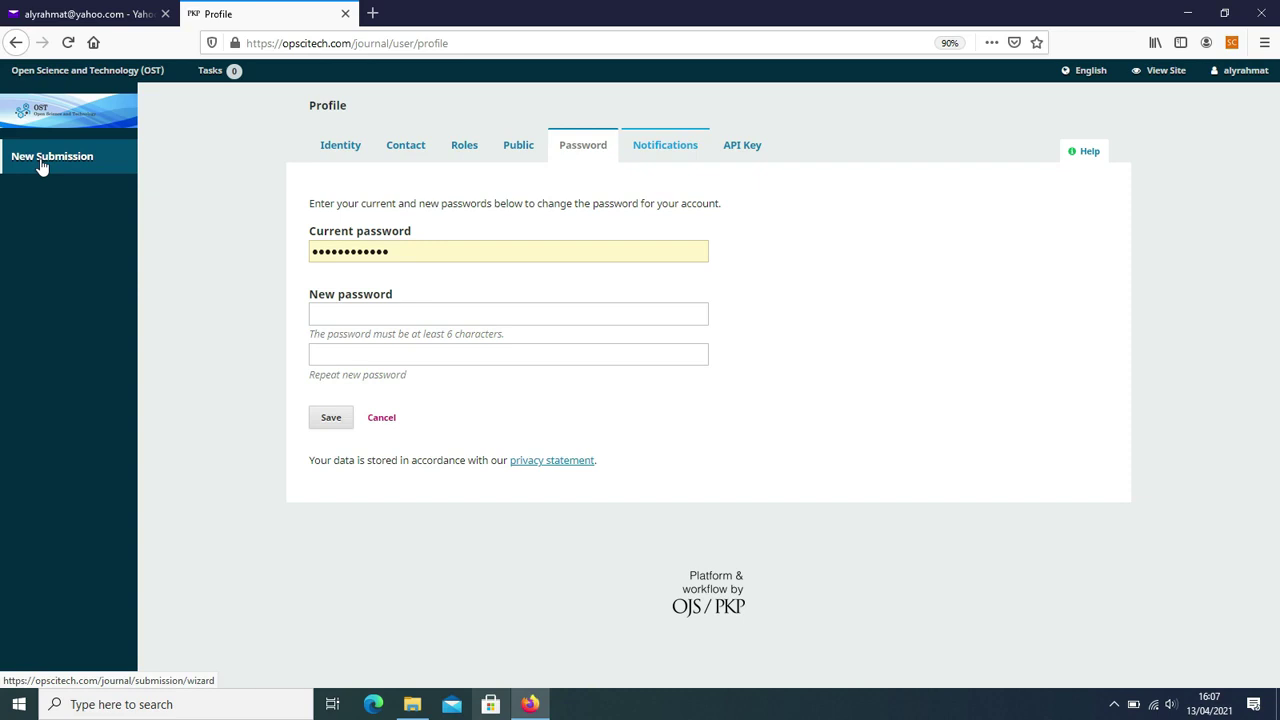
- Start a New Submission, confirm leaving the profile, and review the Start step's requirements
click(42, 162)
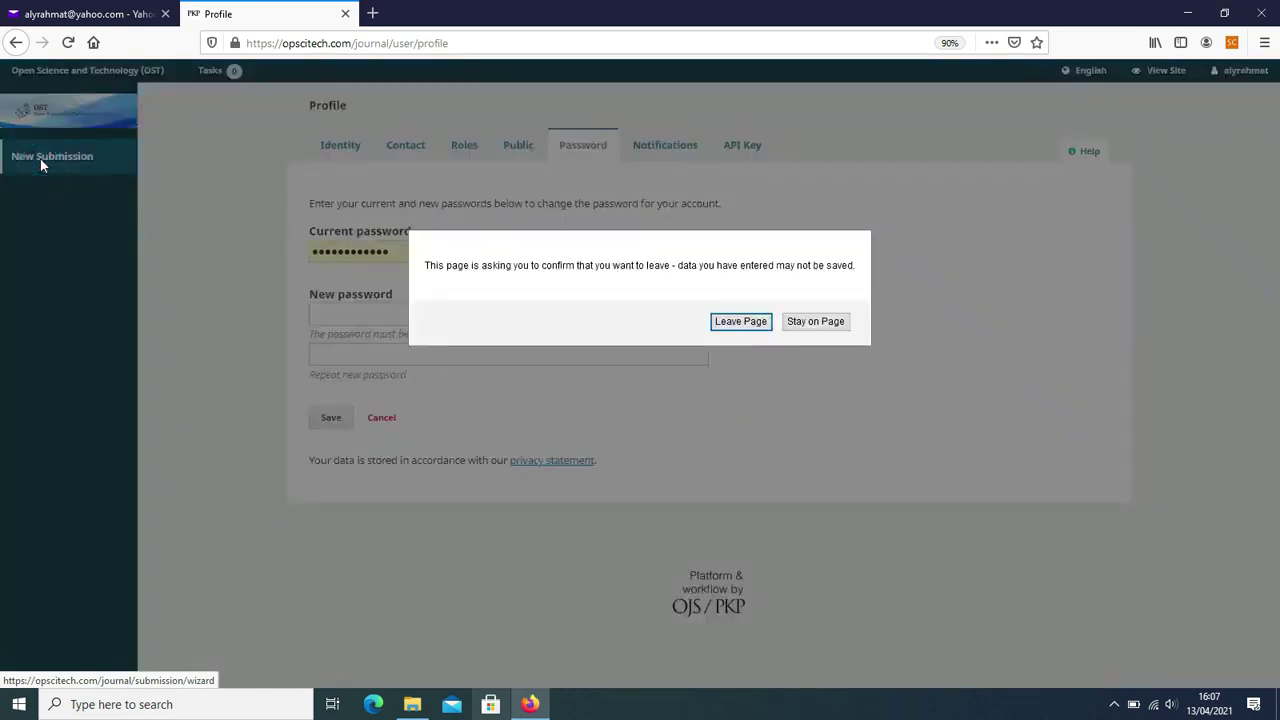
click(745, 322)
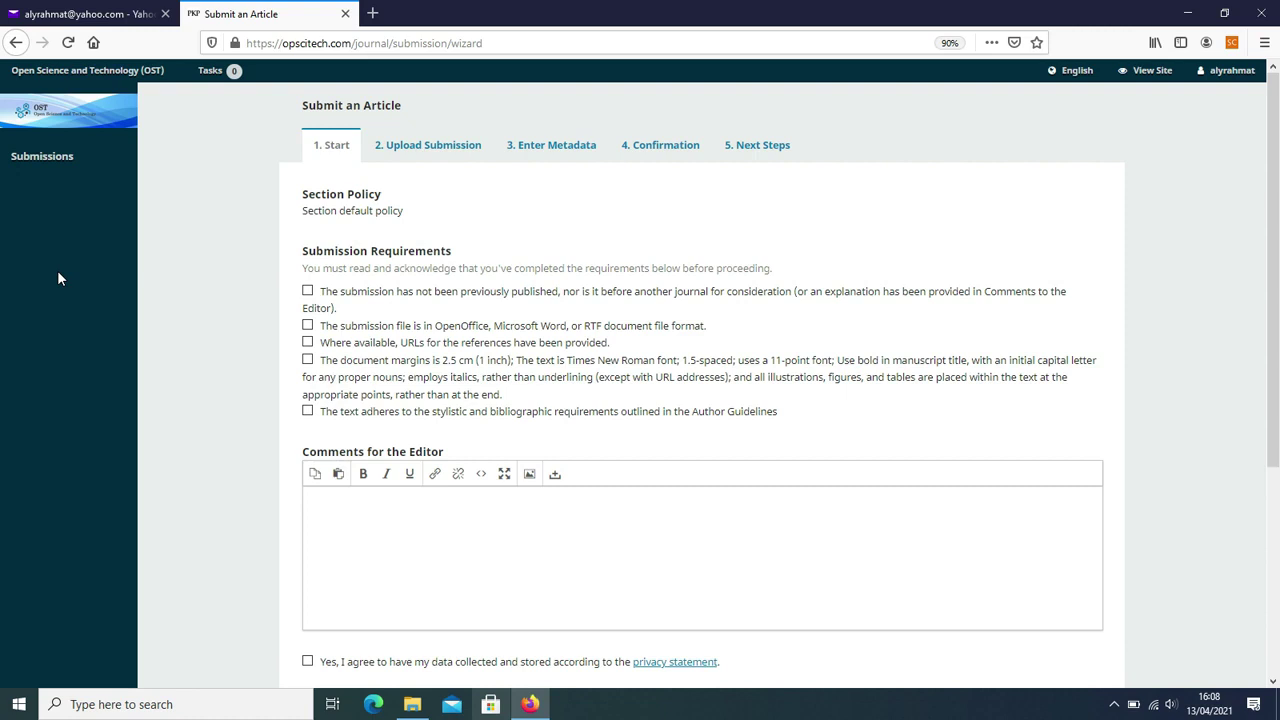
scroll(196, 277, down, 3)
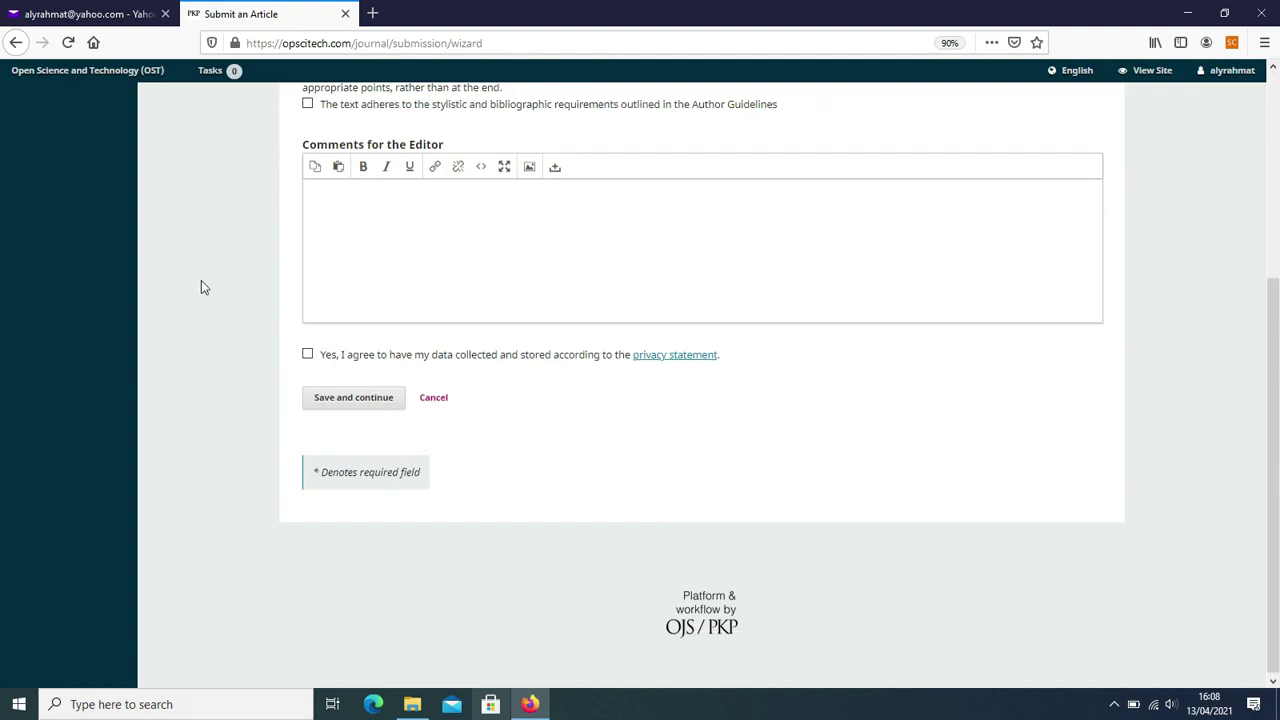
scroll(201, 287, up, 3)
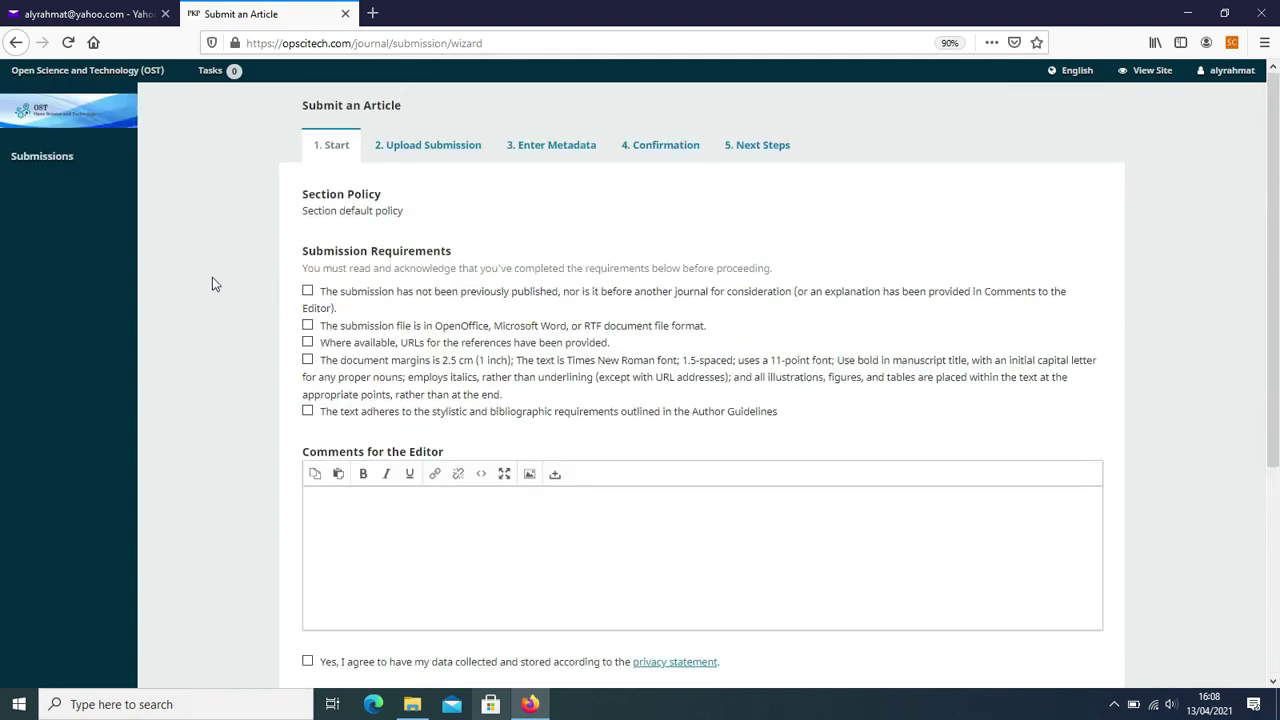